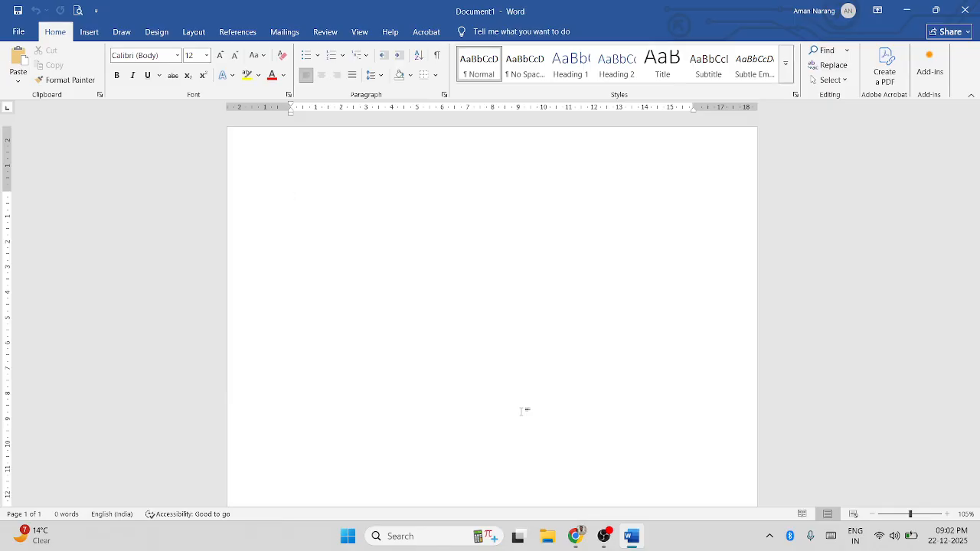
Write notes on separate lines: "Font style" with "Times New Roman", and "Font size" with 14 and 12.
{"action": "type", "text": "Font sty"}
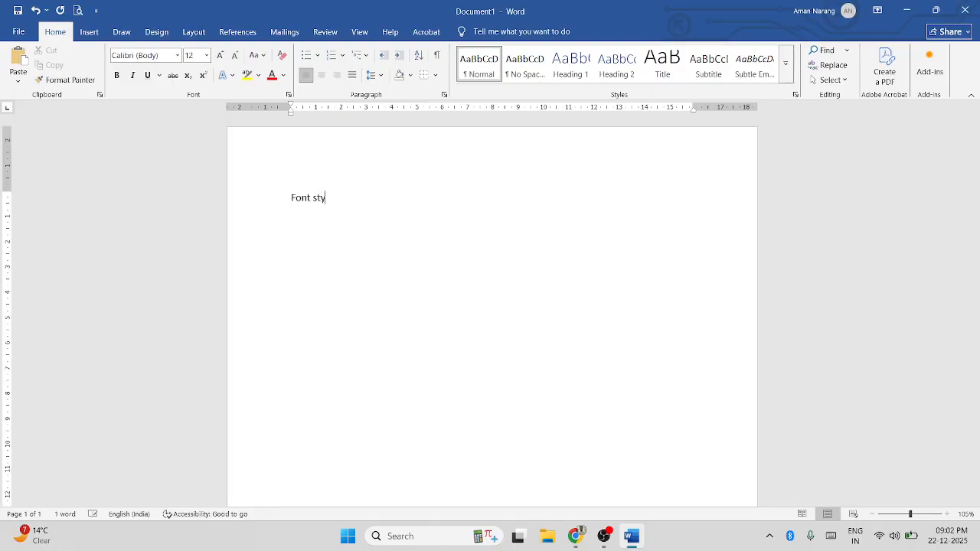
{"action": "type", "text": "le Ti"}
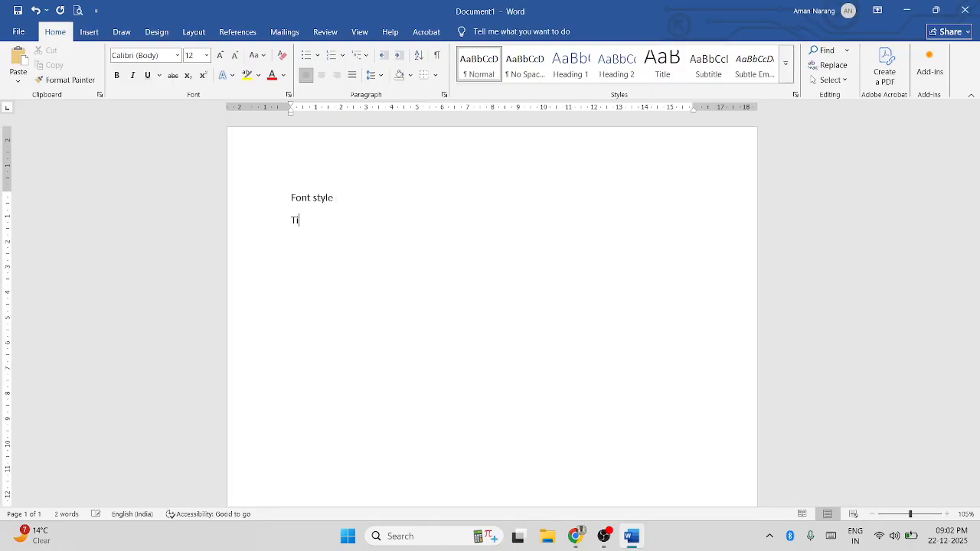
{"action": "type", "text": "mes New Roman"}
{"action": "type", "text": "Font "}
{"action": "type", "text": "size"}
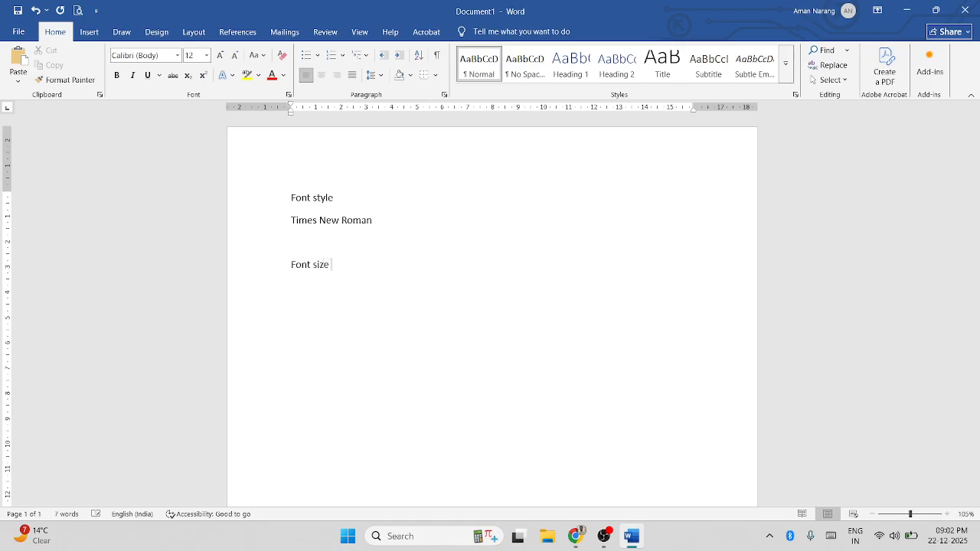
{"action": "key", "text": "Return"}
{"action": "type", "text": "14"}
{"action": "type", "text": "12 "}
Add the note lines "14 size Heading / Question" and "12 size answer paragraph / file code 12" below the font sizes.
{"action": "type", "text": "14 size"}
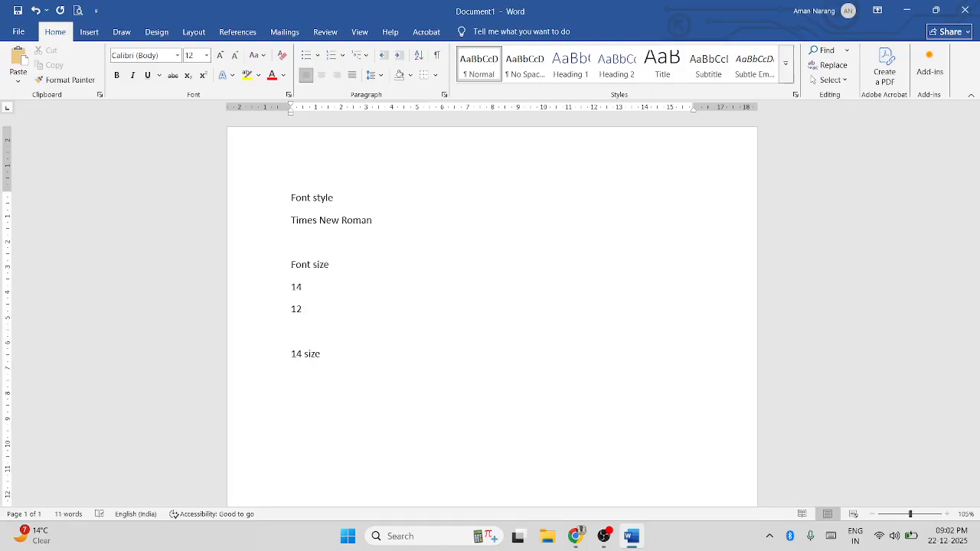
{"action": "type", "text": " HEading / QUestin"}
{"action": "key", "text": "BackSpace"}
{"action": "type", "text": "on"}
{"action": "key", "text": "Return"}
{"action": "type", "text": "12 size"}
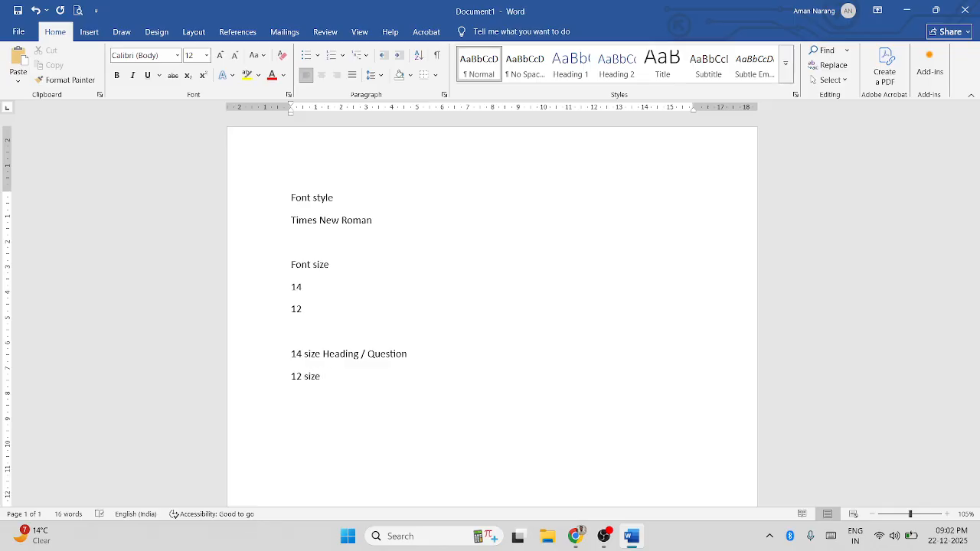
{"action": "type", "text": " anse"}
{"action": "key", "text": "BackSpace"}
{"action": "type", "text": "wer paragraph / file"}
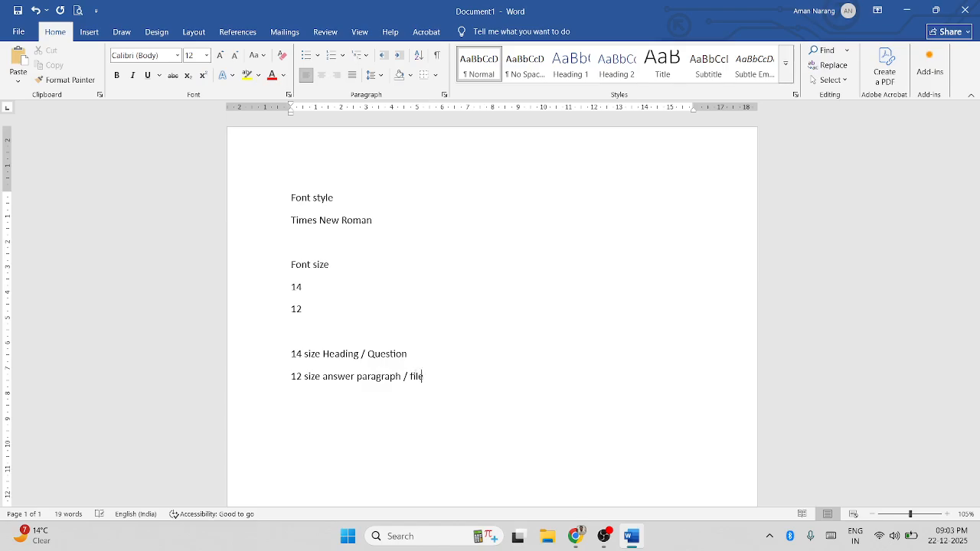
{"action": "type", "text": " code 12"}
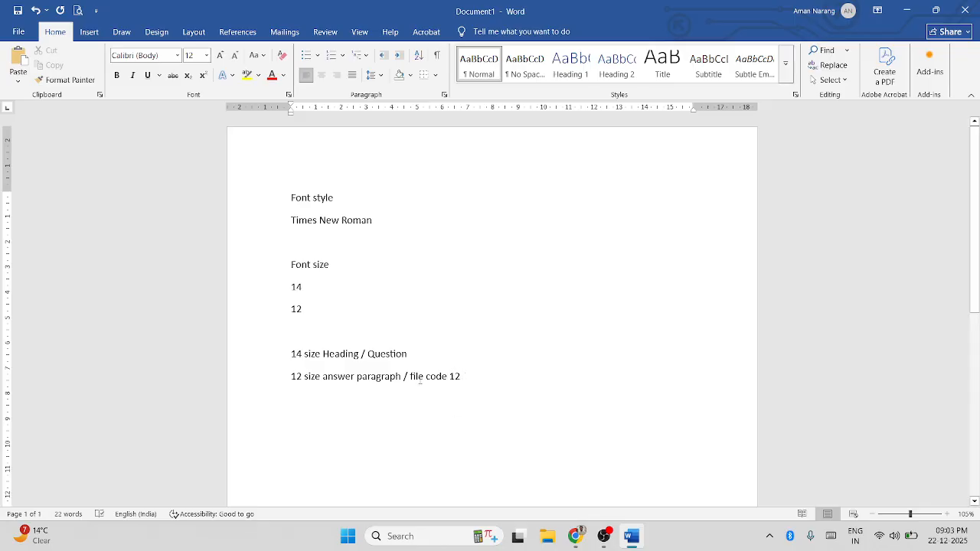
Append "(bold)" to the "14 size Heading / Question" line.
{"action": "left_click", "coordinate": [431, 363]}
{"action": "left_click_drag", "start_coordinate": [485, 380], "coordinate": [272, 210]}
{"action": "left_click", "coordinate": [370, 270]}
{"action": "type", "text": "("}
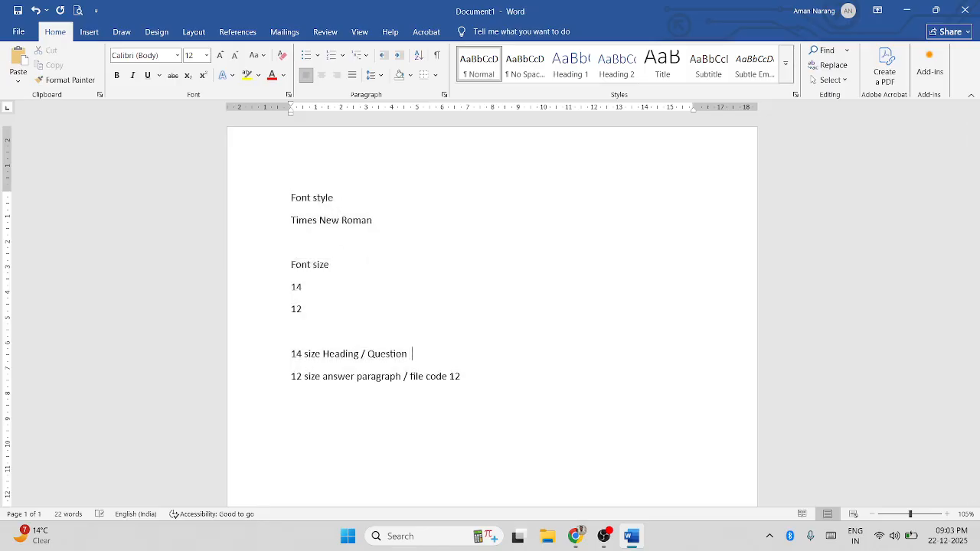
{"action": "type", "text": "bold)"}
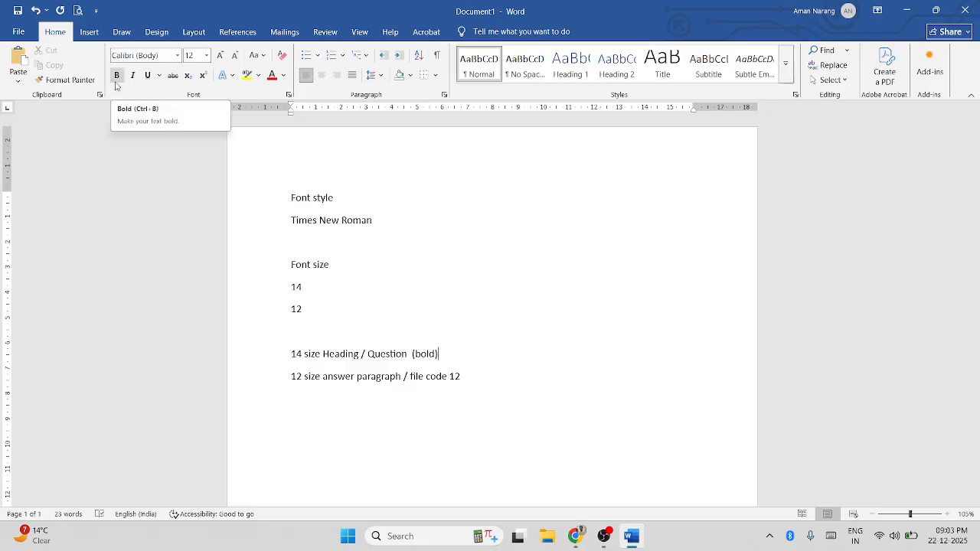
Make the whole "14 size Heading / Question (bold)" line bold.
{"action": "left_click_drag", "start_coordinate": [440, 353], "coordinate": [292, 352]}
{"action": "key", "text": "ctrl+b"}
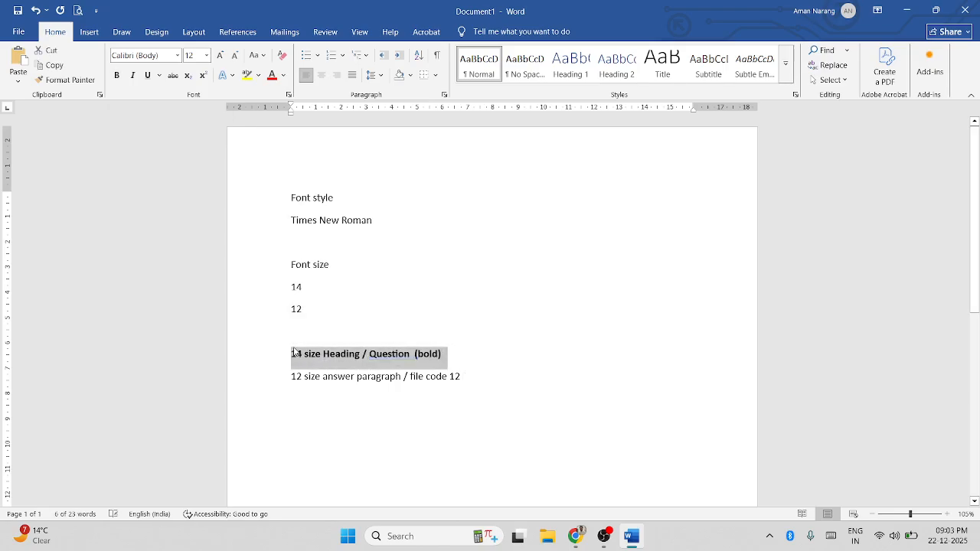
{"action": "key", "text": "ctrl+b"}
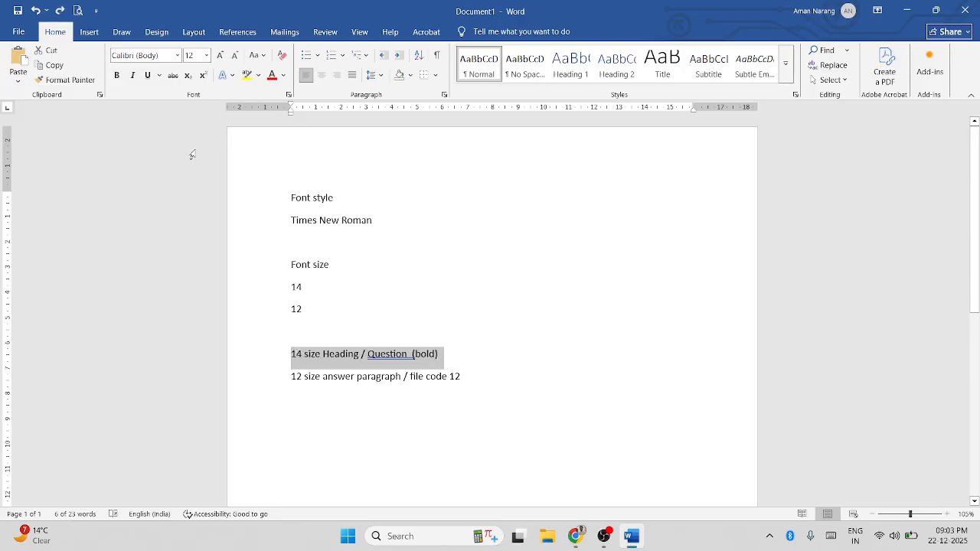
{"action": "left_click", "coordinate": [120, 74]}
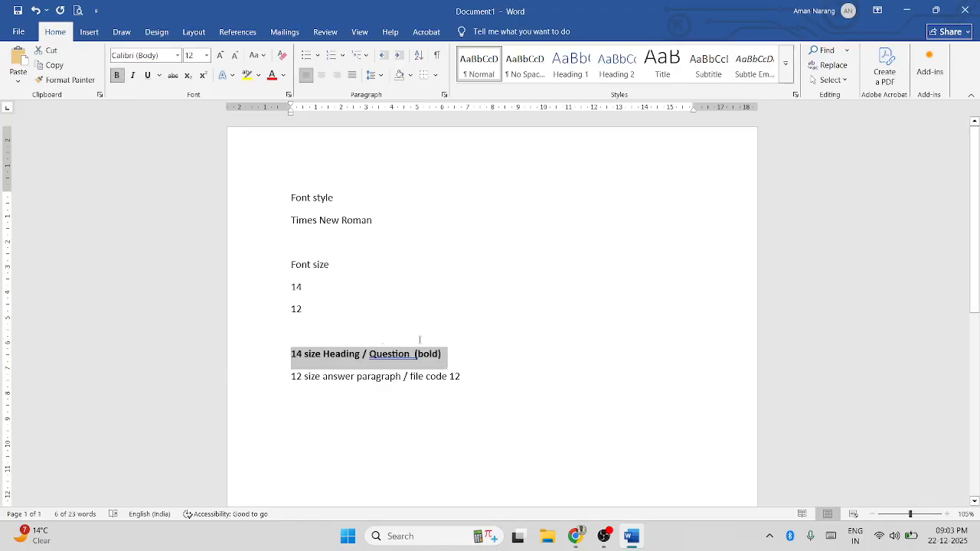
{"action": "left_click", "coordinate": [498, 342]}
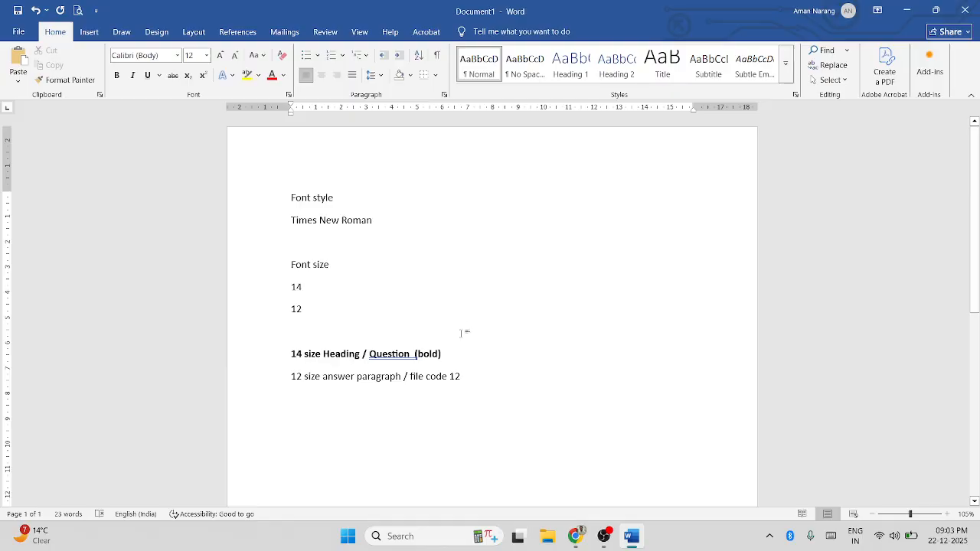
{"action": "key", "text": "ctrl+a"}
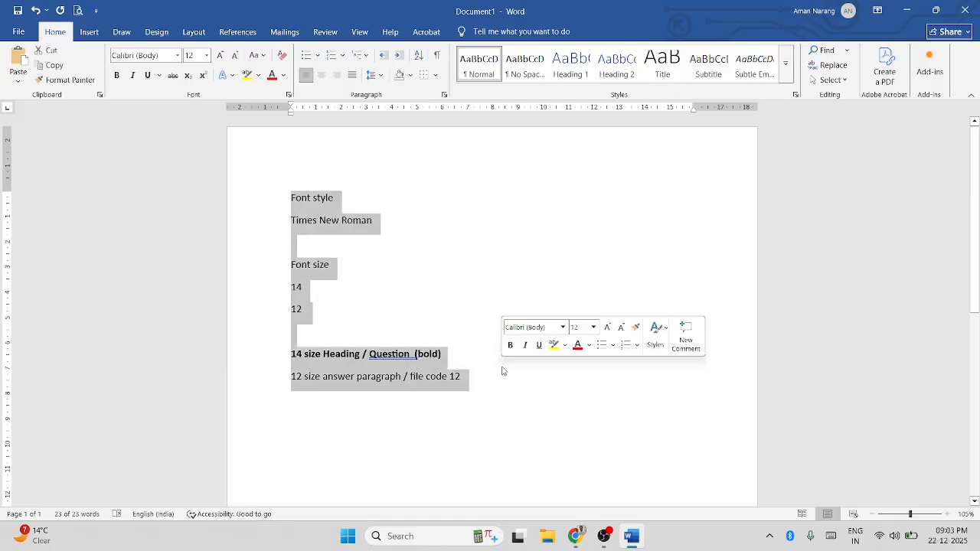
{"action": "left_click", "coordinate": [322, 200]}
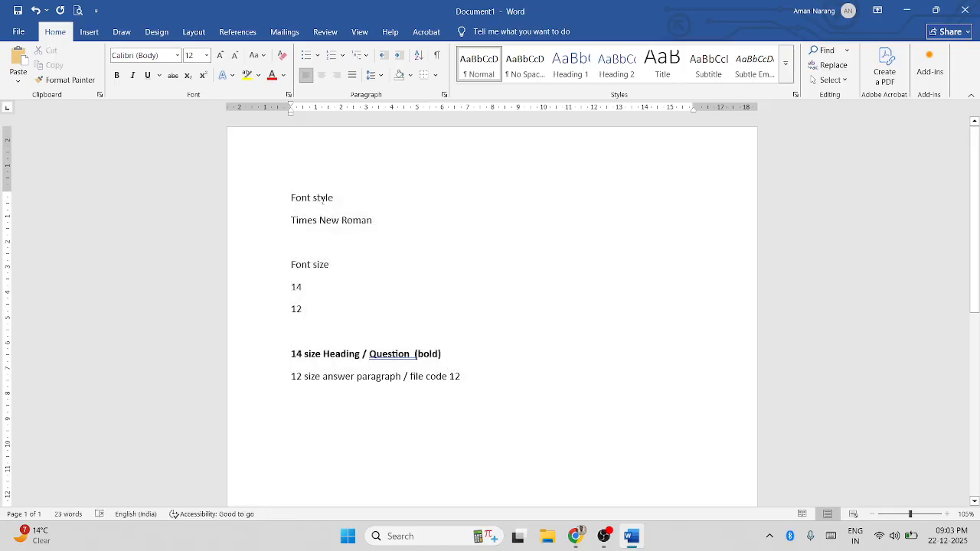
{"action": "double_click", "coordinate": [306, 223]}
{"action": "left_click", "coordinate": [472, 350]}
{"action": "left_click", "coordinate": [293, 219]}
Change the font of the "Font style" line to Times New Roman.
{"action": "left_click_drag", "start_coordinate": [341, 198], "coordinate": [291, 200]}
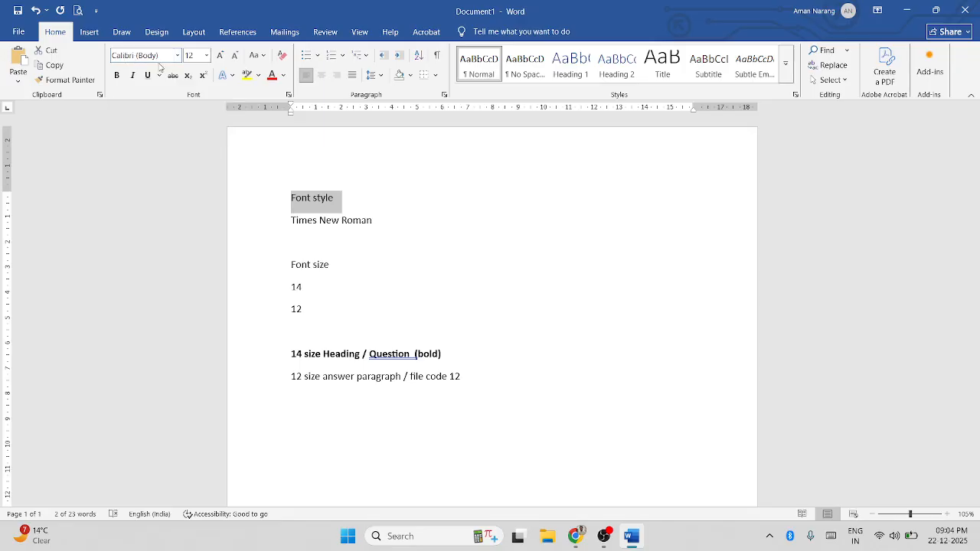
{"action": "left_click", "coordinate": [159, 55]}
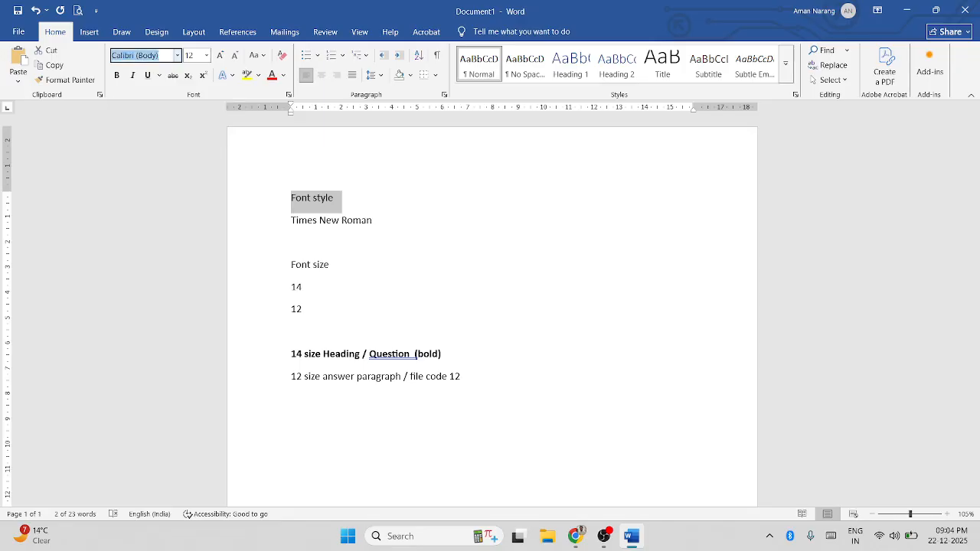
{"action": "type", "text": "Times New Roman"}
{"action": "key", "text": "Tab"}
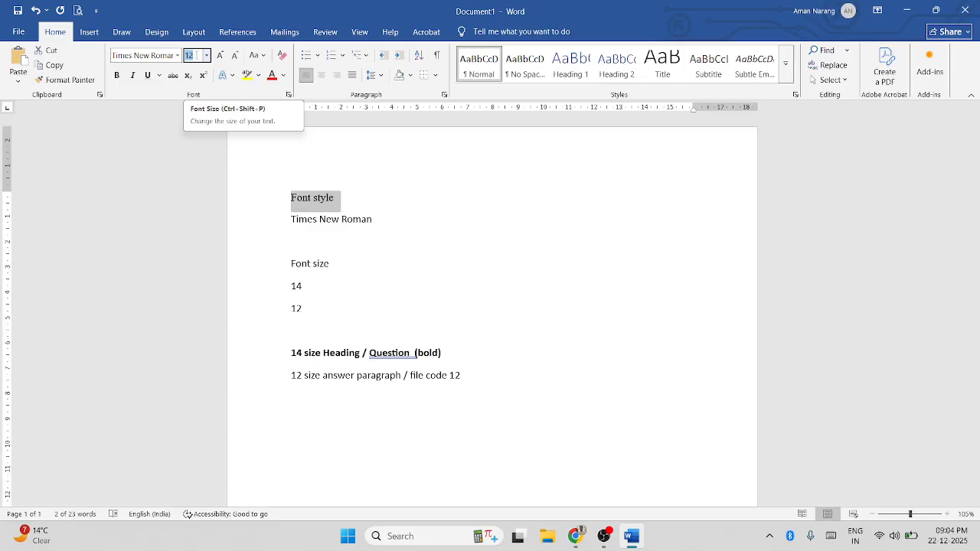
Delete all the notes so the document is blank.
{"action": "left_click", "coordinate": [433, 359]}
{"action": "key", "text": "ctrl+a"}
{"action": "key", "text": "BackSpace"}
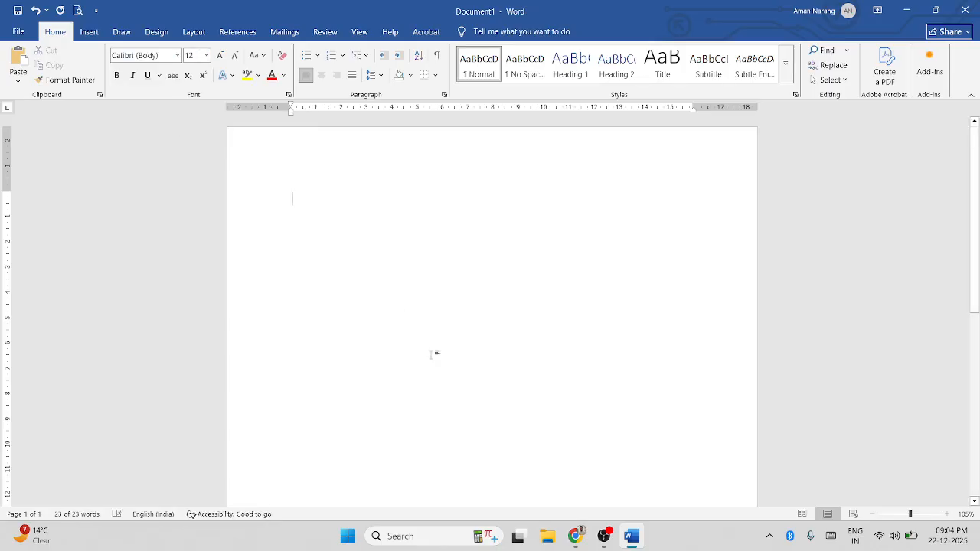
Write the question "Q1. Write a program in c language that will print some message ?" on the first line.
{"action": "type", "text": "Q1"}
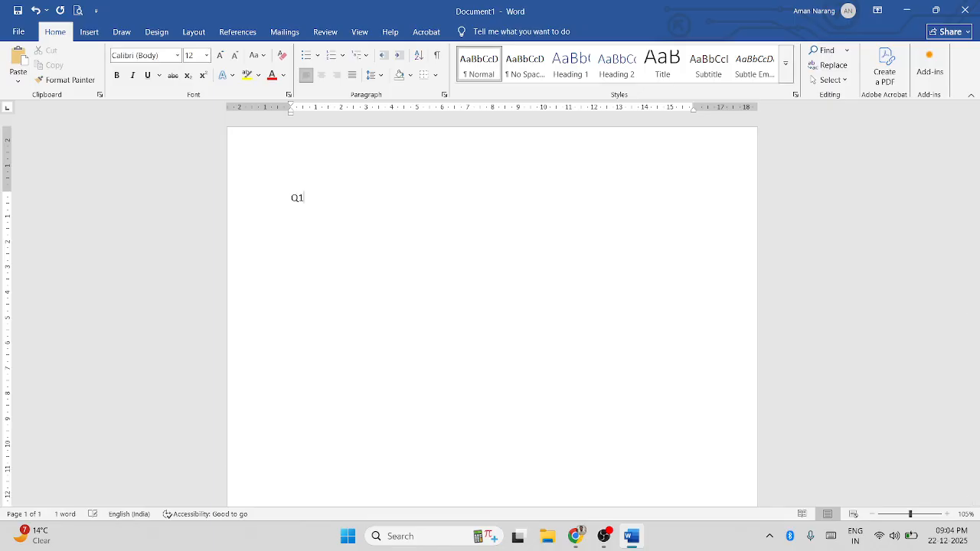
{"action": "type", "text": ". Write a pro"}
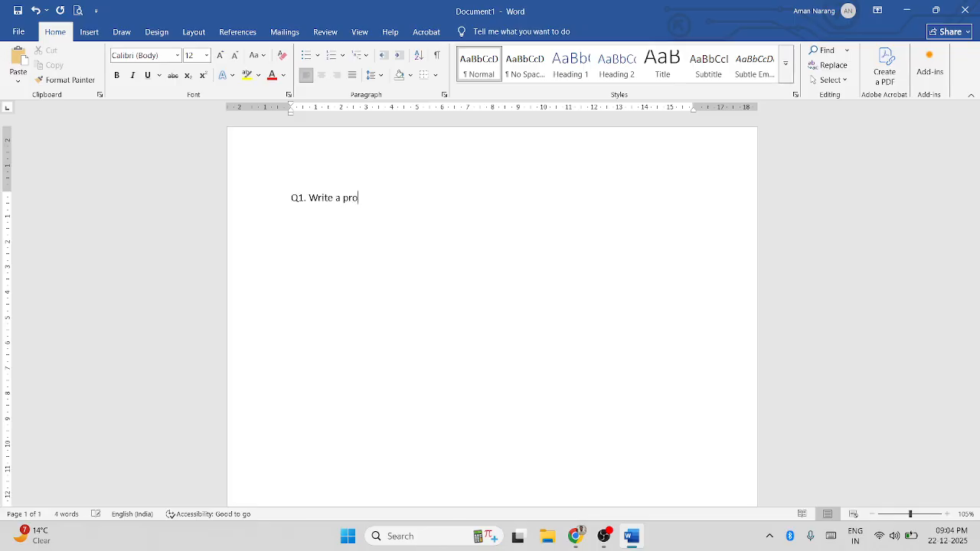
{"action": "type", "text": "gram in c lag"}
{"action": "key", "text": "BackSpace"}
{"action": "type", "text": "nguage that "}
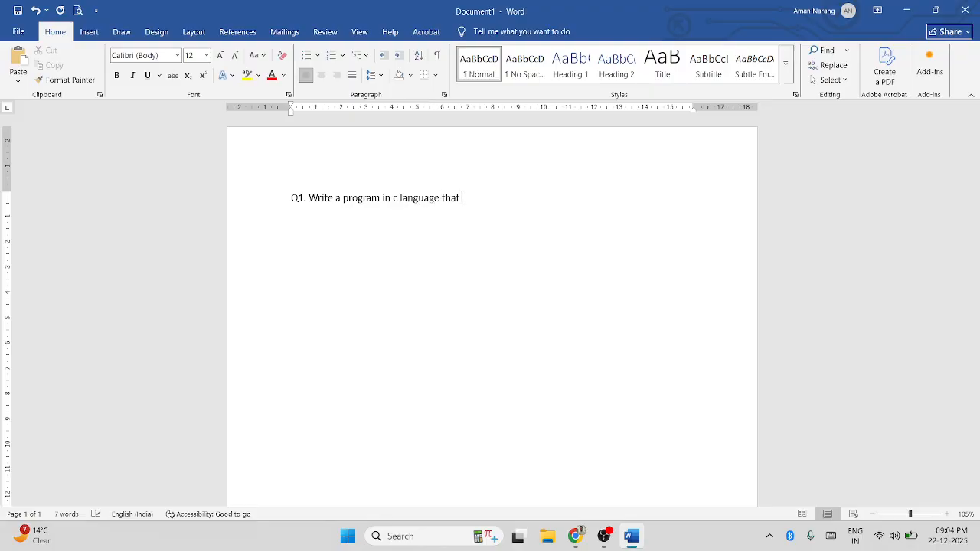
{"action": "type", "text": "will print some message ?"}
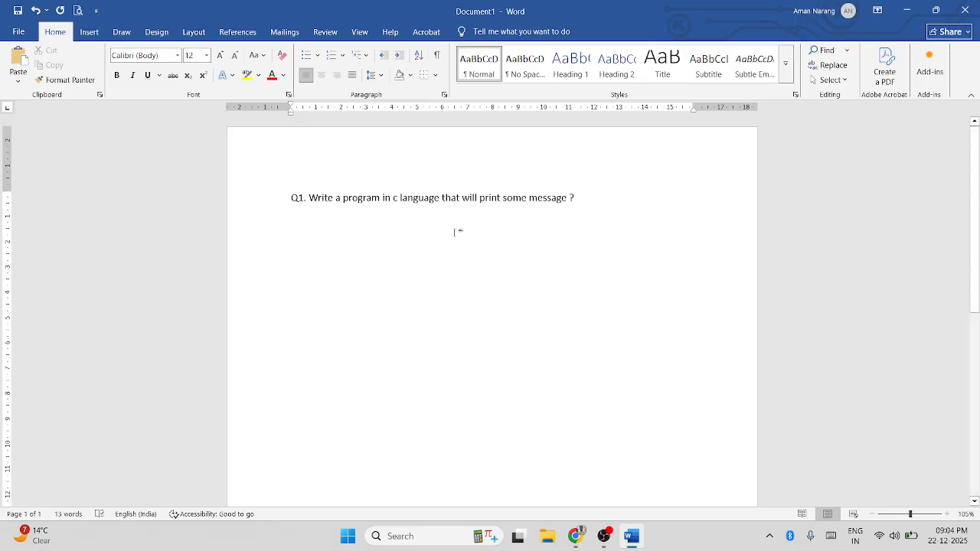
Switch to the Programiz online C compiler in Chrome, change the printf message to "BCA 1b student" and run the program.
{"action": "key", "text": "alt+Tab"}
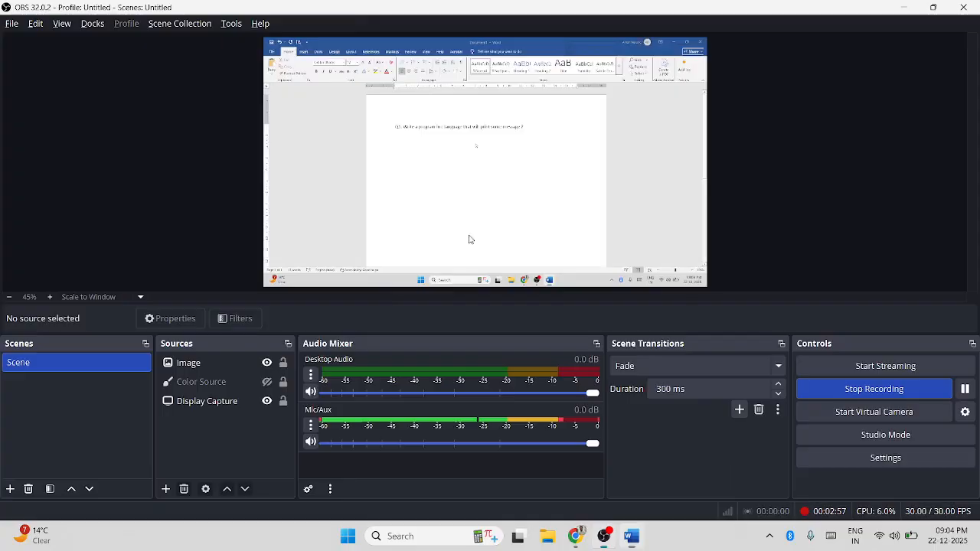
{"action": "key", "text": "alt+Tab"}
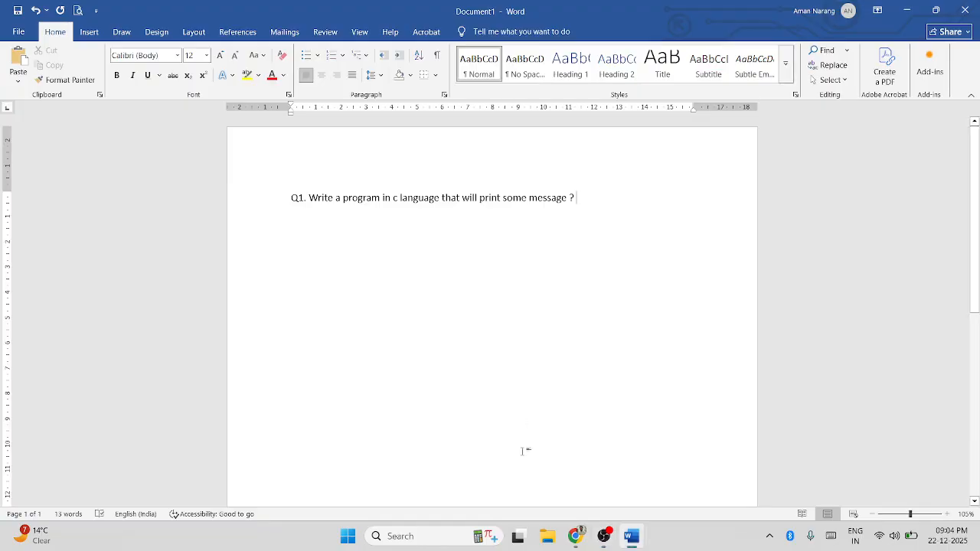
{"action": "left_click", "coordinate": [574, 536]}
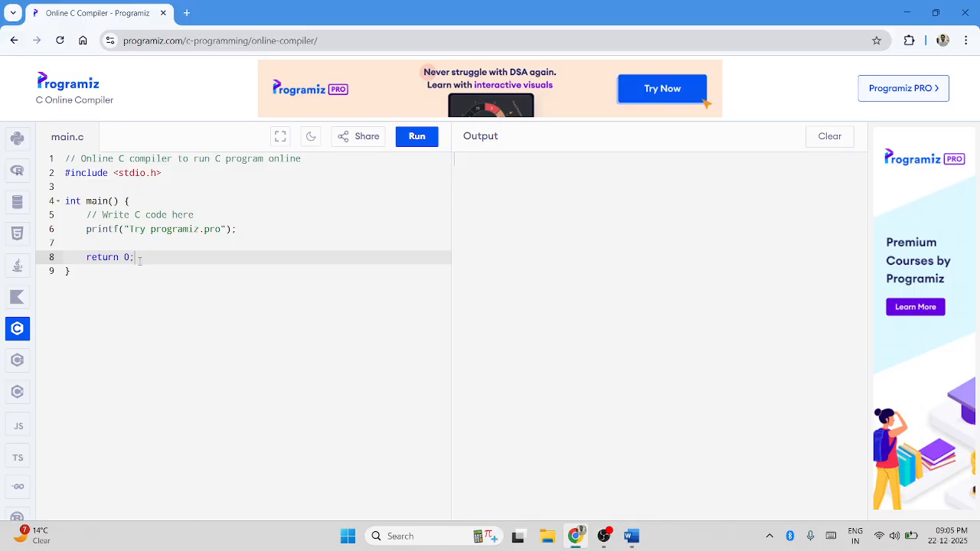
{"action": "left_click_drag", "start_coordinate": [90, 274], "coordinate": [66, 173]}
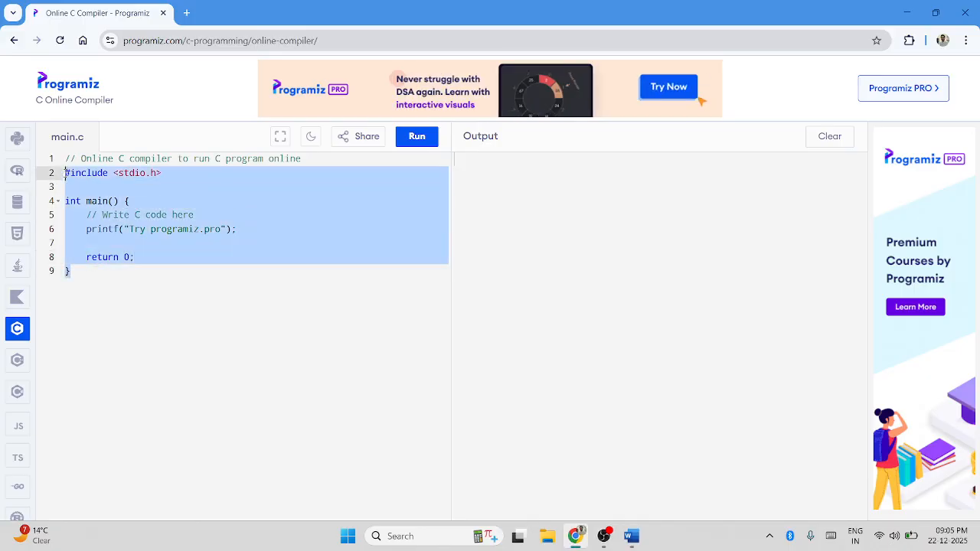
{"action": "left_click", "coordinate": [151, 239]}
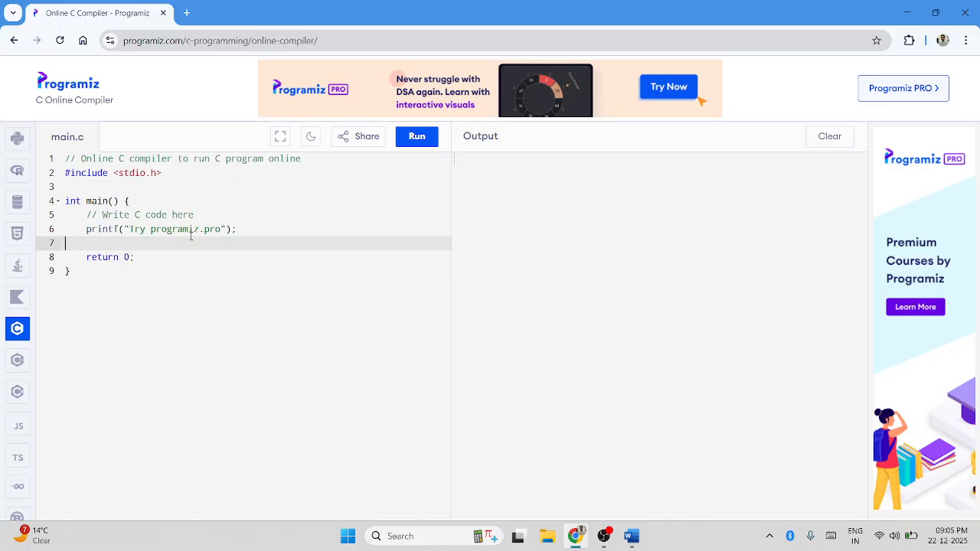
{"action": "left_click_drag", "start_coordinate": [222, 230], "coordinate": [130, 231]}
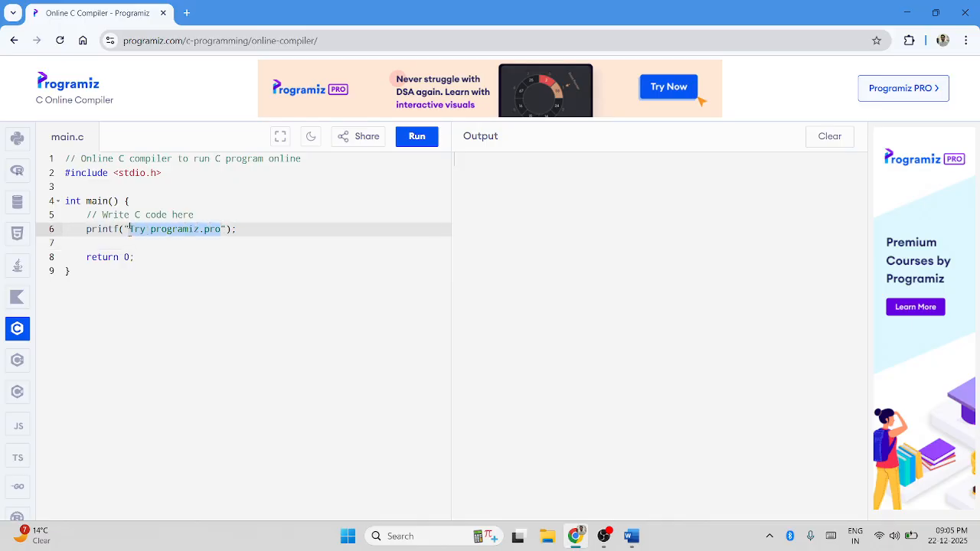
{"action": "type", "text": "BCA 1b "}
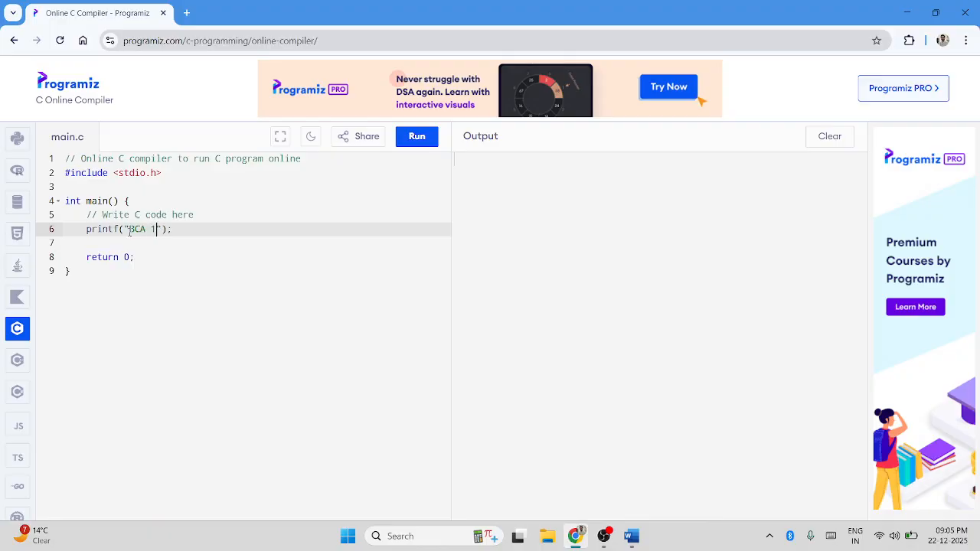
{"action": "type", "text": "student"}
{"action": "key", "text": "BackSpace"}
{"action": "left_click", "coordinate": [219, 262]}
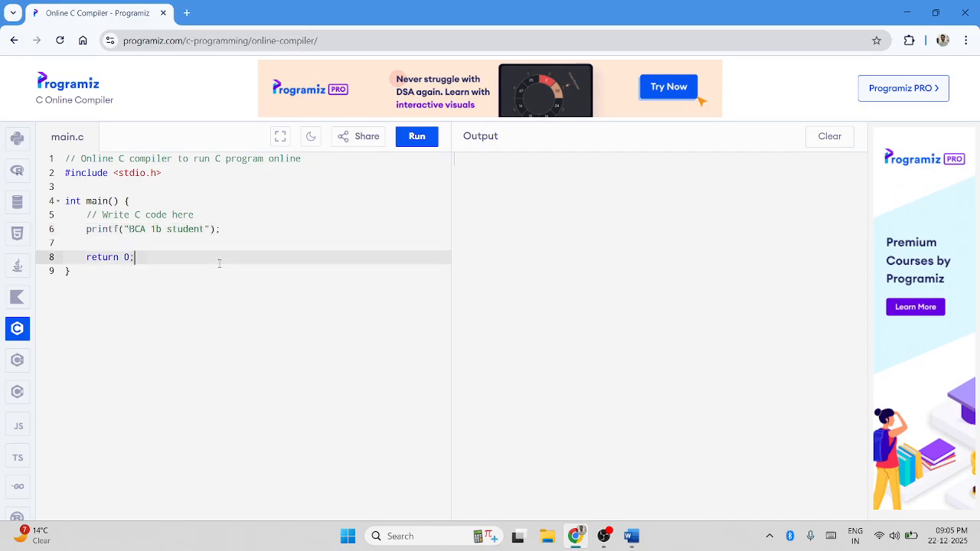
{"action": "left_click", "coordinate": [416, 137]}
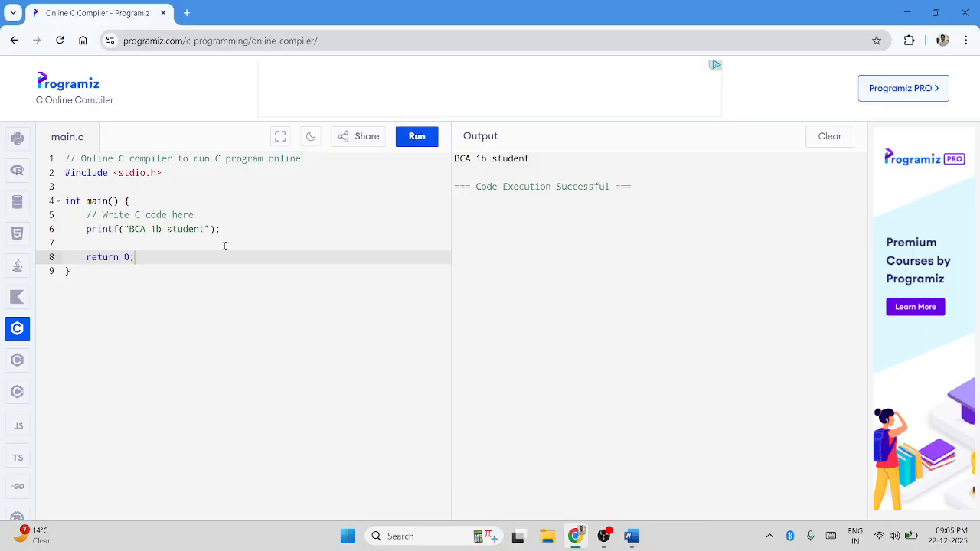
Copy the entire C program from the editor and paste it below the Q1 question in the Word document.
{"action": "left_click", "coordinate": [79, 276]}
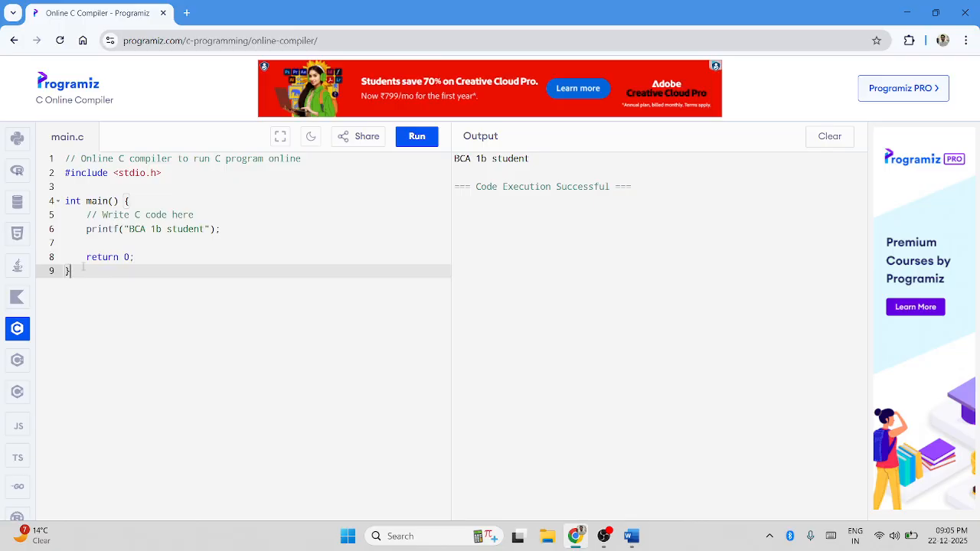
{"action": "left_click_drag", "start_coordinate": [83, 266], "coordinate": [55, 152]}
{"action": "key", "text": "ctrl+c"}
{"action": "key", "text": "alt+Tab"}
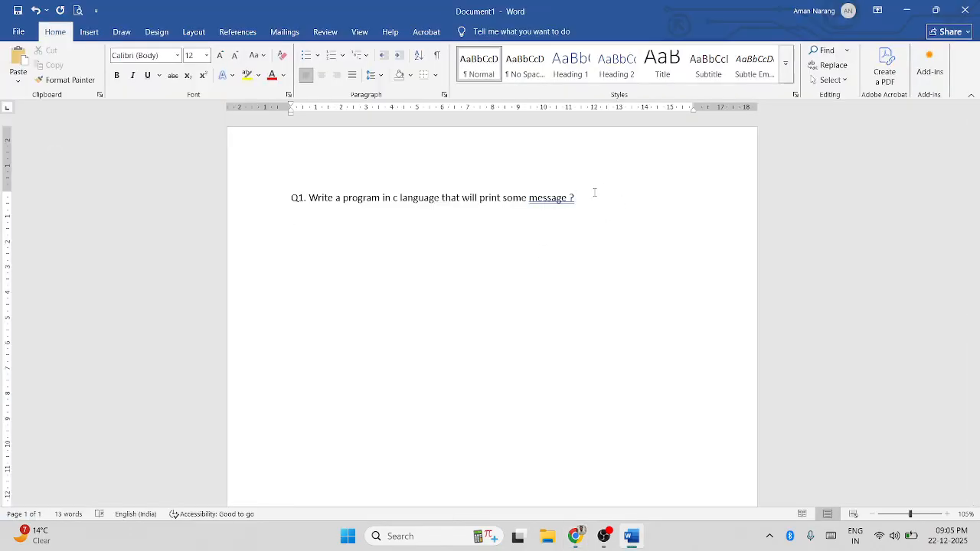
{"action": "key", "text": "ctrl+v"}
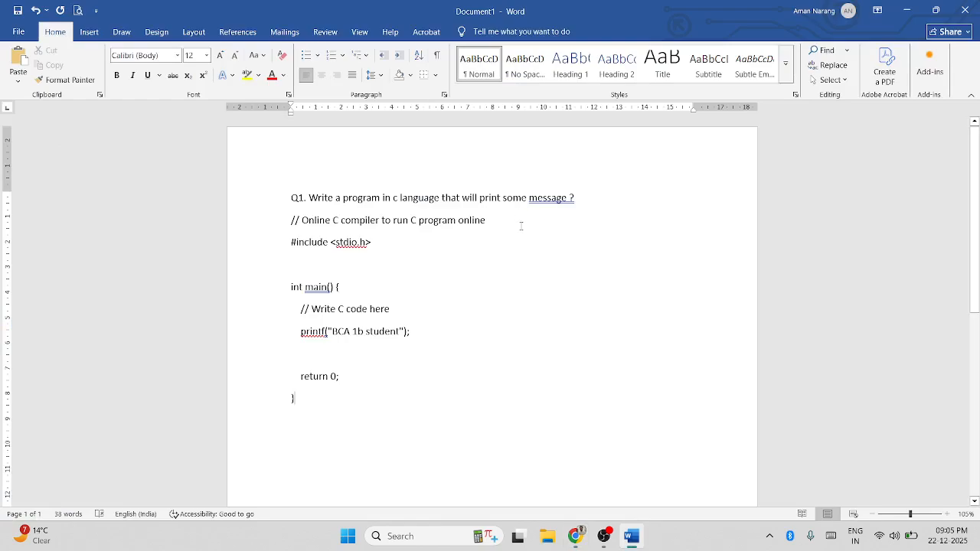
Remove both comment lines and the blank lines from the C program pasted below the Q1 question.
{"action": "left_click_drag", "start_coordinate": [520, 225], "coordinate": [289, 221]}
{"action": "key", "text": "BackSpace"}
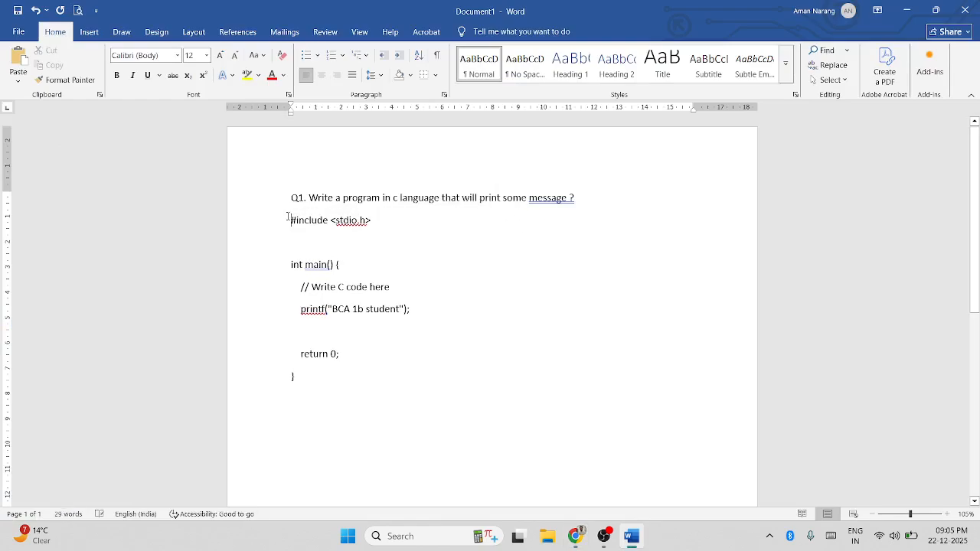
{"action": "left_click", "coordinate": [384, 222]}
{"action": "key", "text": "Delete"}
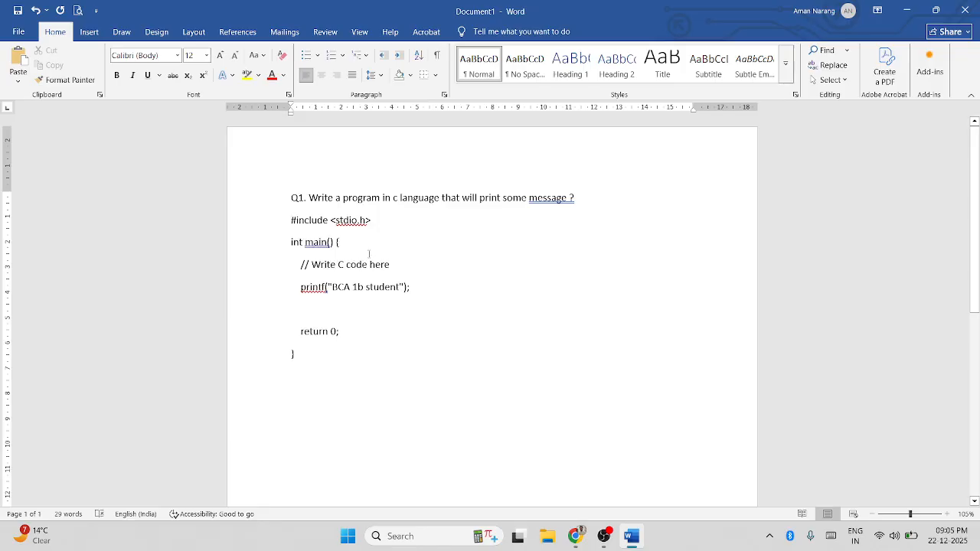
{"action": "left_click_drag", "start_coordinate": [395, 266], "coordinate": [342, 243]}
{"action": "key", "text": "BackSpace"}
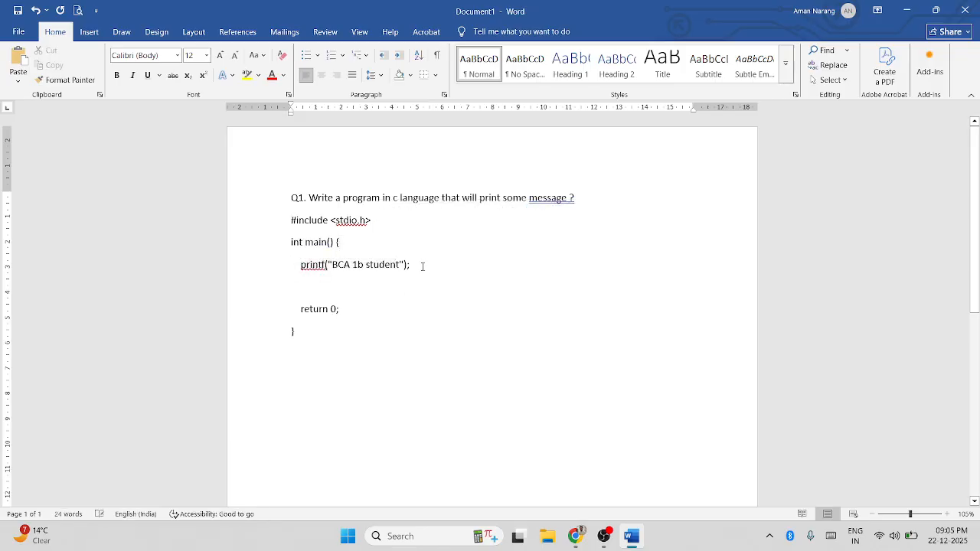
{"action": "key", "text": "Delete"}
Capture the program's output area in the Programiz online compiler as a screenshot and paste it below the code in the Word document.
{"action": "key", "text": "alt+Tab"}
{"action": "key", "text": "alt+Tab"}
{"action": "key", "text": "alt+Tab"}
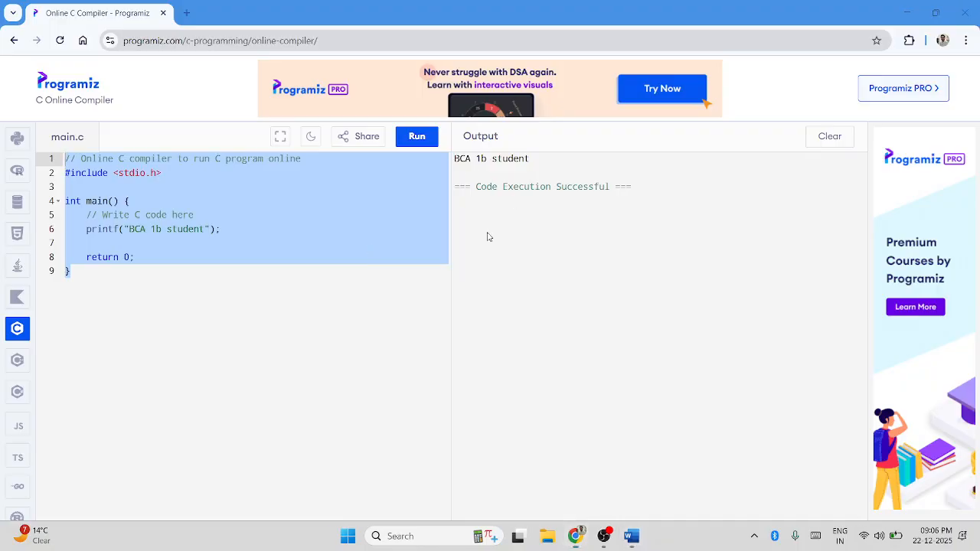
{"action": "key", "text": "super+shift+s"}
{"action": "left_click_drag", "start_coordinate": [452, 122], "coordinate": [671, 251]}
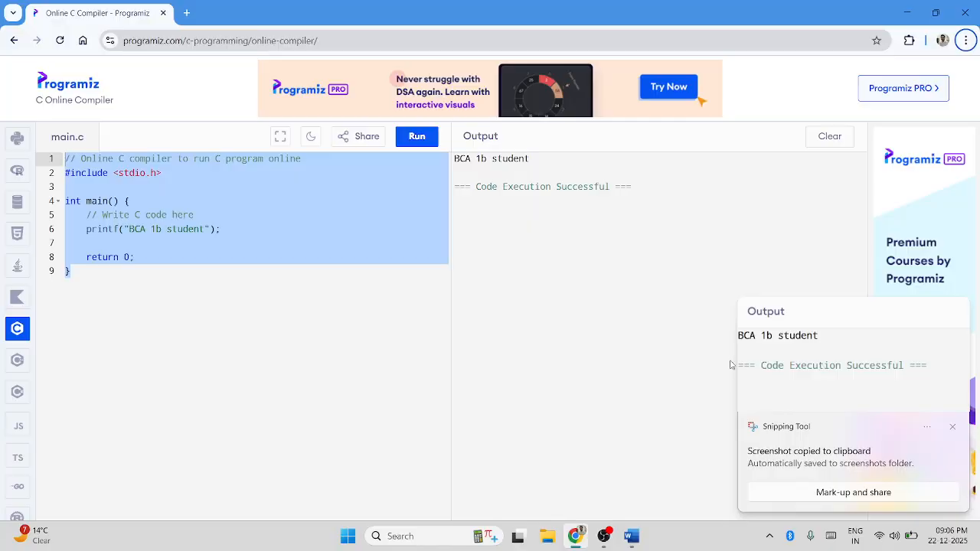
{"action": "key", "text": "alt+Tab"}
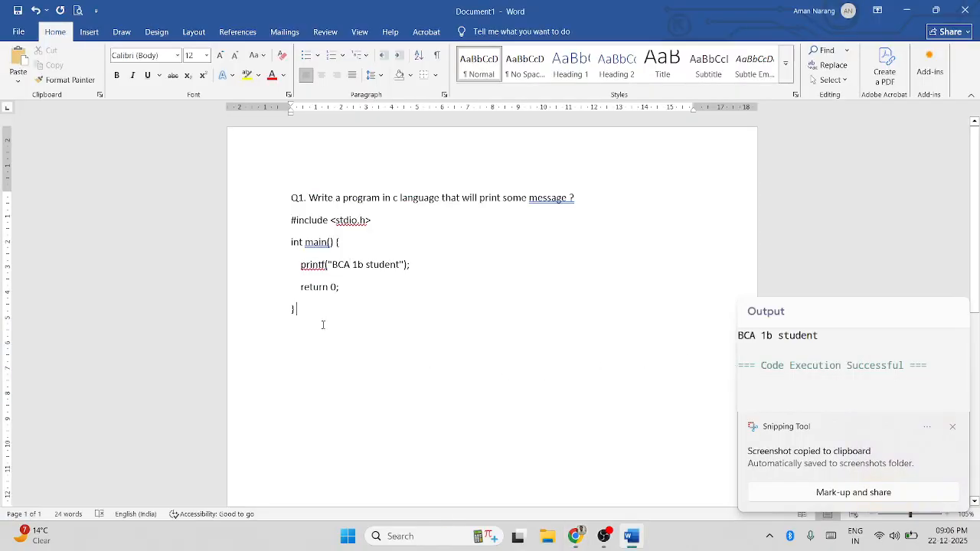
{"action": "key", "text": "Return"}
{"action": "key", "text": "ctrl+v"}
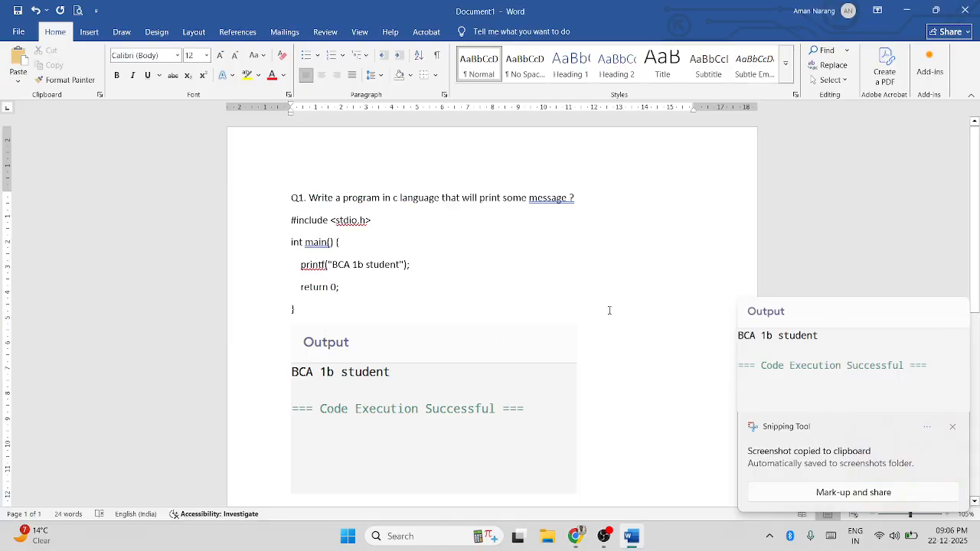
{"action": "left_click", "coordinate": [952, 427]}
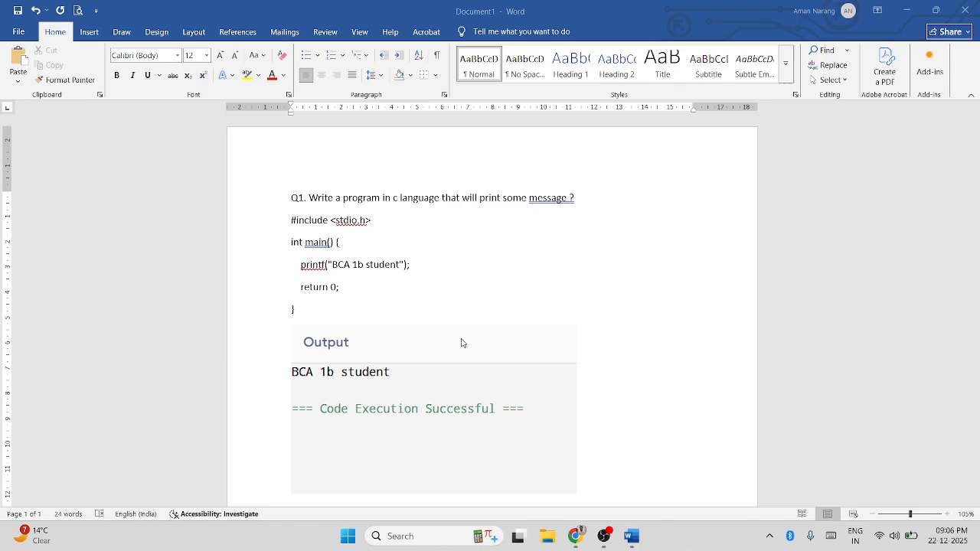
Set the font of the entire document to Times New Roman at size 12.
{"action": "left_click", "coordinate": [460, 341]}
{"action": "left_click", "coordinate": [331, 265]}
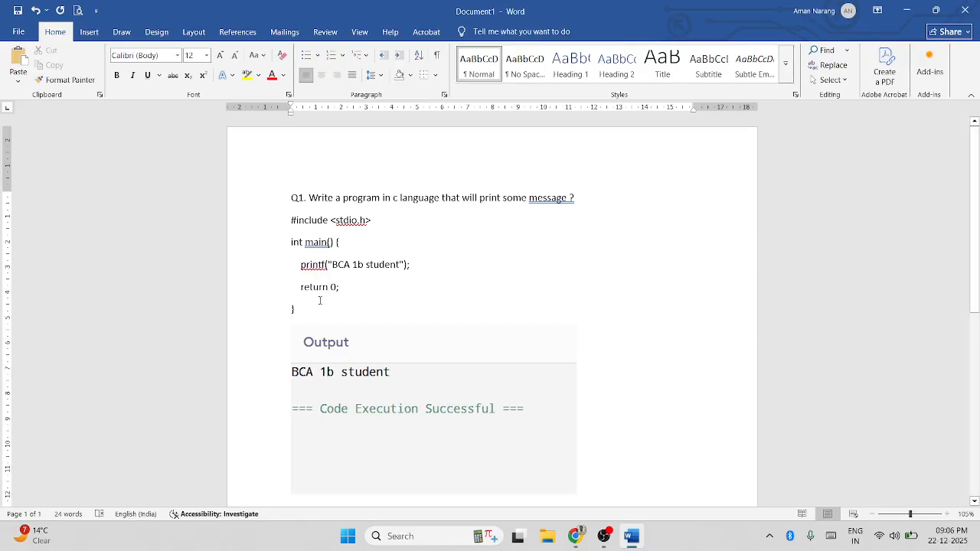
{"action": "key", "text": "ctrl+a"}
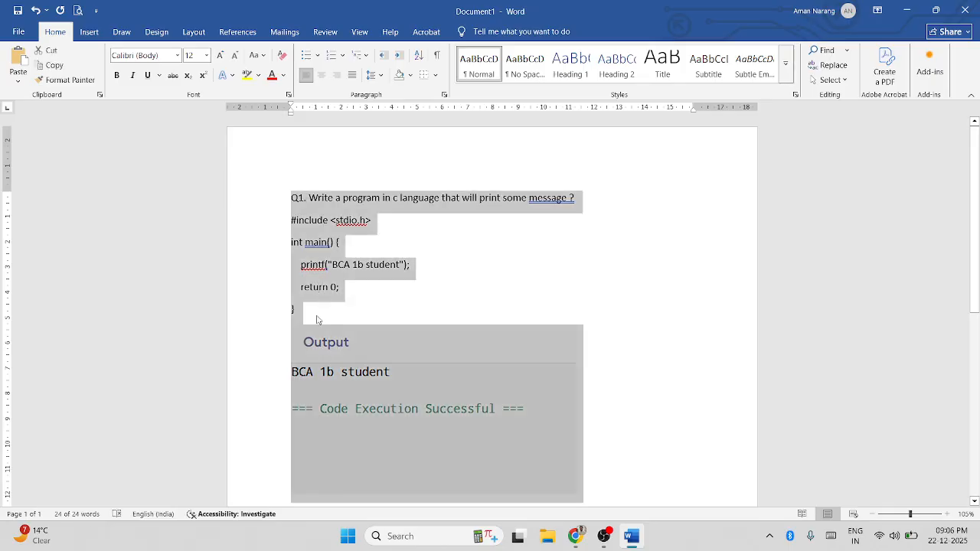
{"action": "left_click", "coordinate": [148, 56]}
{"action": "type", "text": "Times New Roman"}
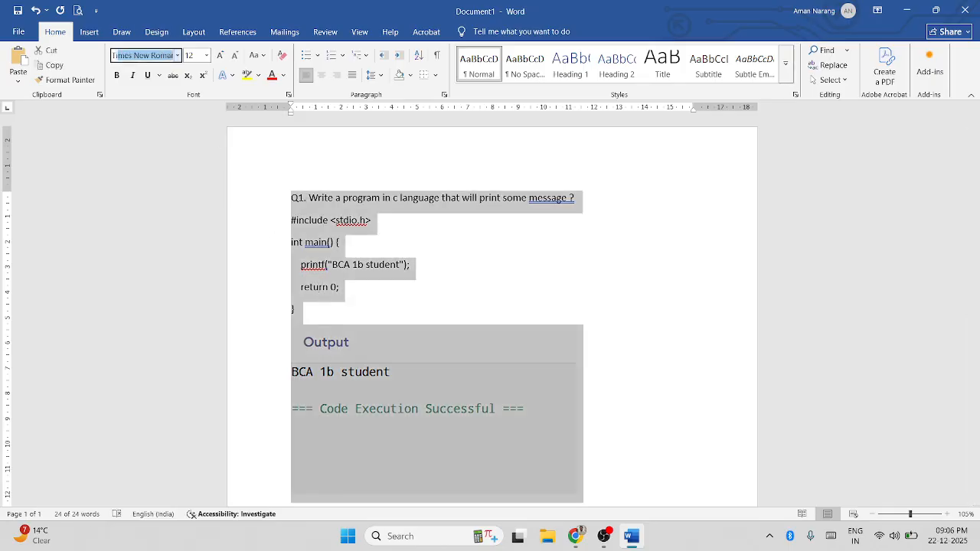
{"action": "key", "text": "Tab"}
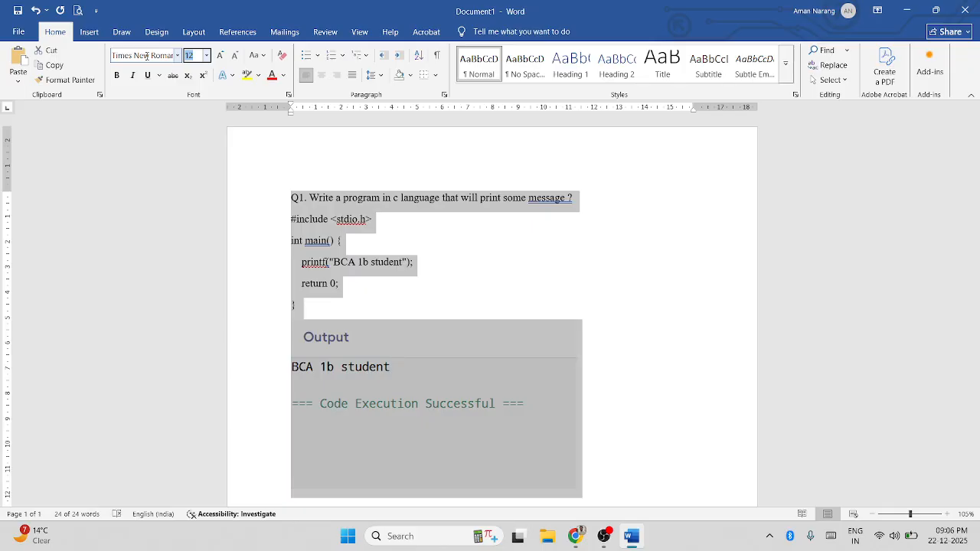
{"action": "left_click", "coordinate": [202, 55]}
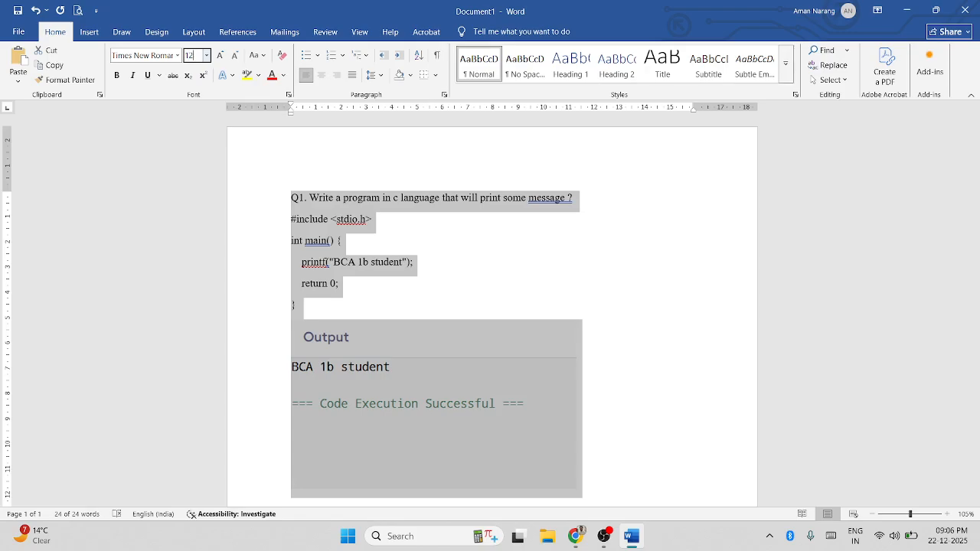
{"action": "key", "text": "Return"}
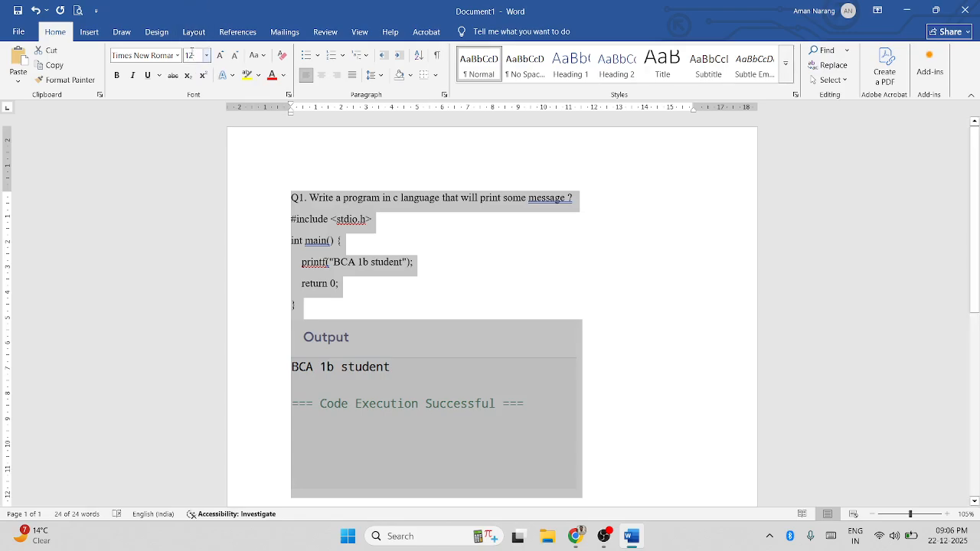
{"action": "left_click", "coordinate": [191, 55]}
{"action": "key", "text": "Return"}
Try font size 15 on the entire document.
{"action": "left_click", "coordinate": [191, 56]}
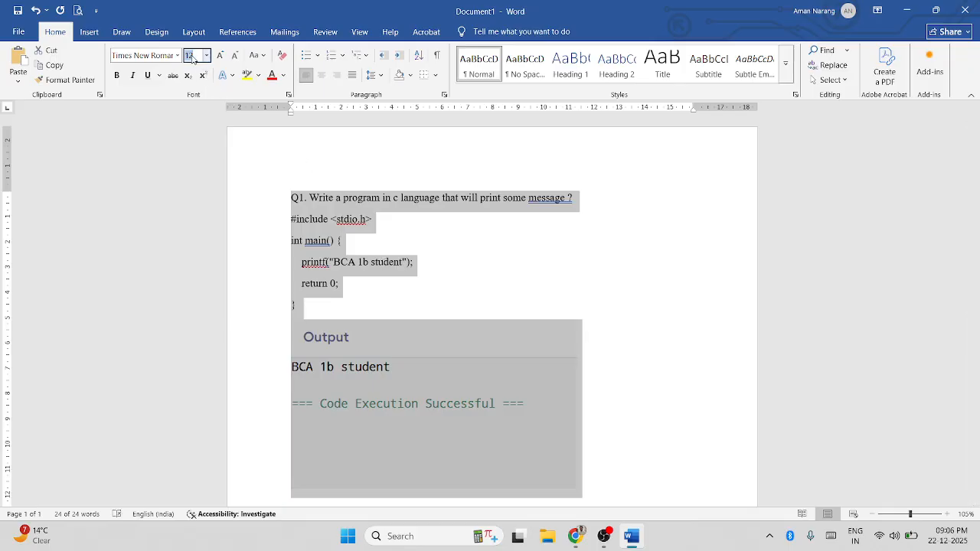
{"action": "type", "text": "15"}
{"action": "key", "text": "Return"}
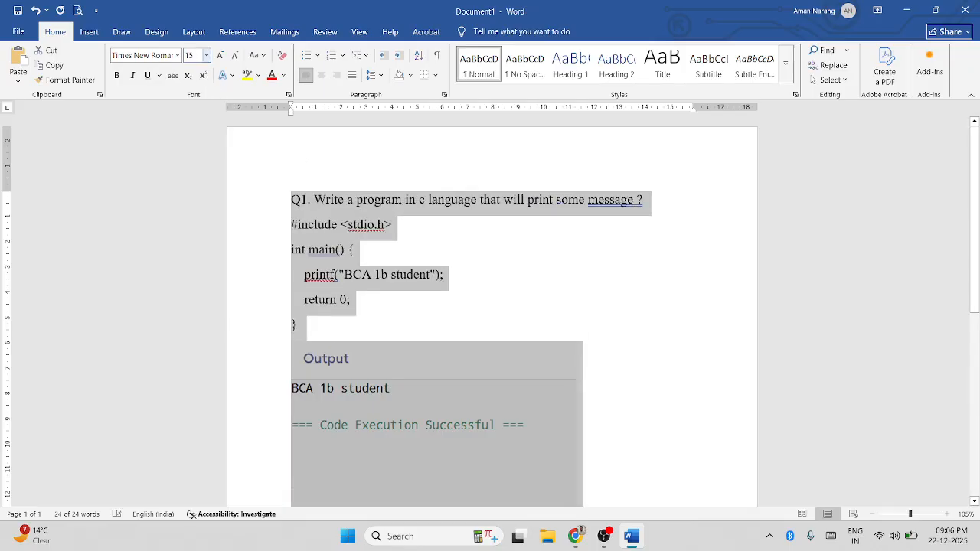
Set the font size of all the document's text back to 12.
{"action": "left_click", "coordinate": [191, 55]}
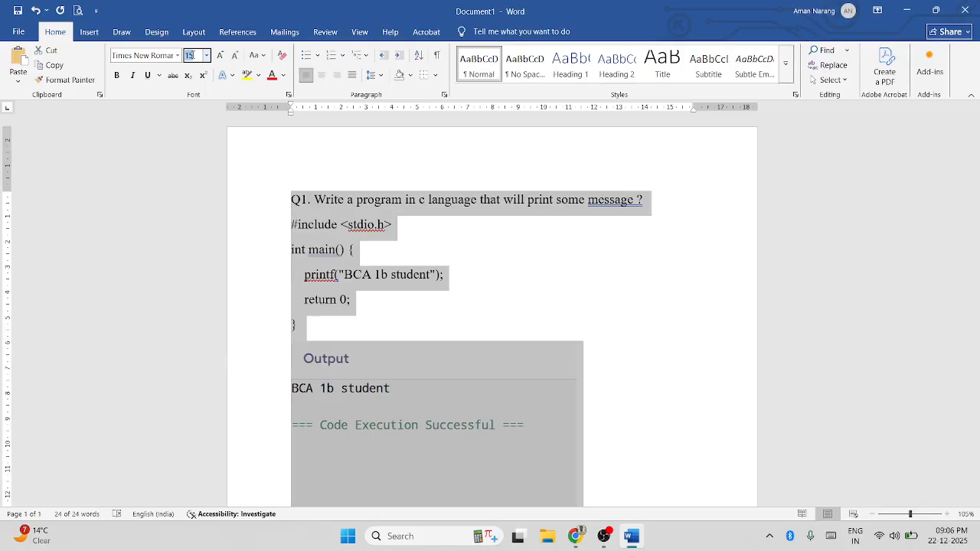
{"action": "type", "text": "12"}
{"action": "key", "text": "Return"}
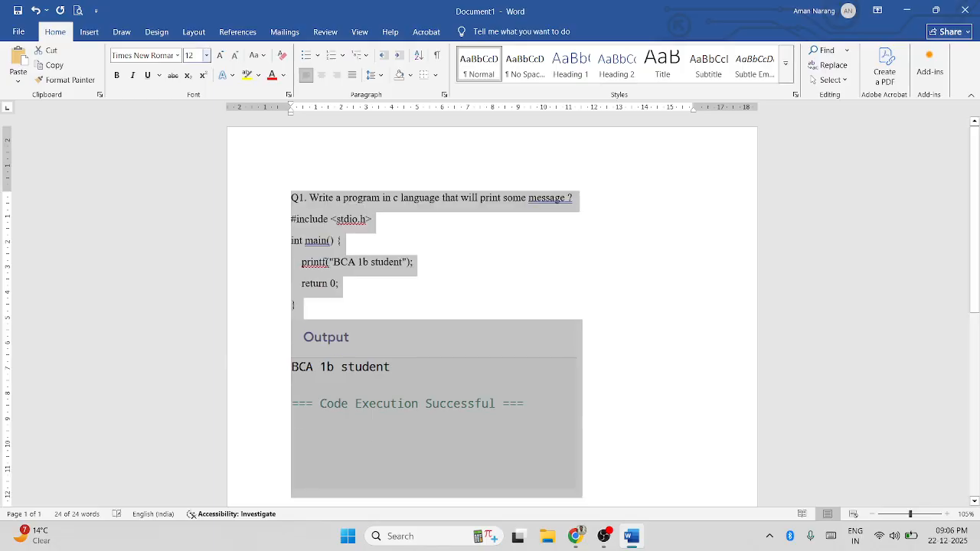
{"action": "left_click", "coordinate": [390, 240]}
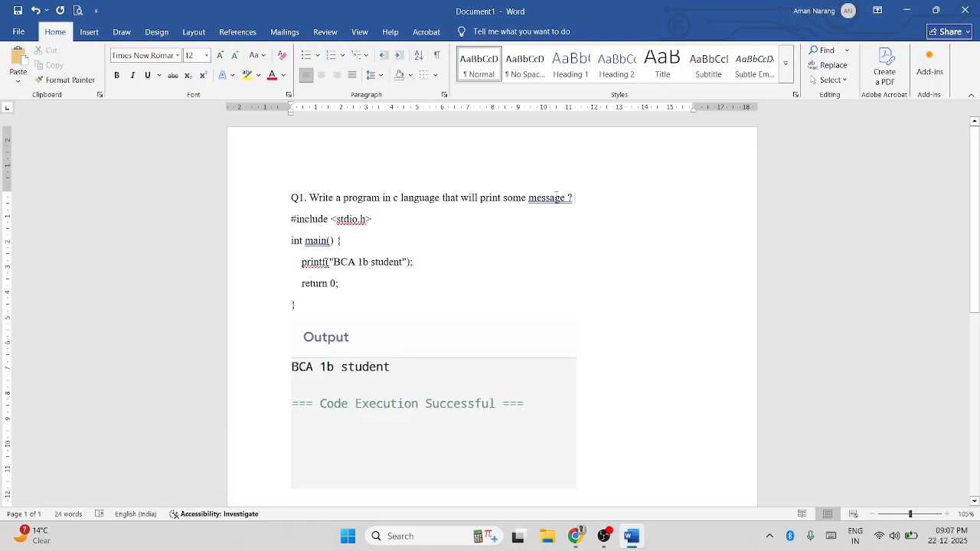
Format the Q1 question line in bold at font size 14.
{"action": "left_click_drag", "start_coordinate": [573, 197], "coordinate": [288, 191]}
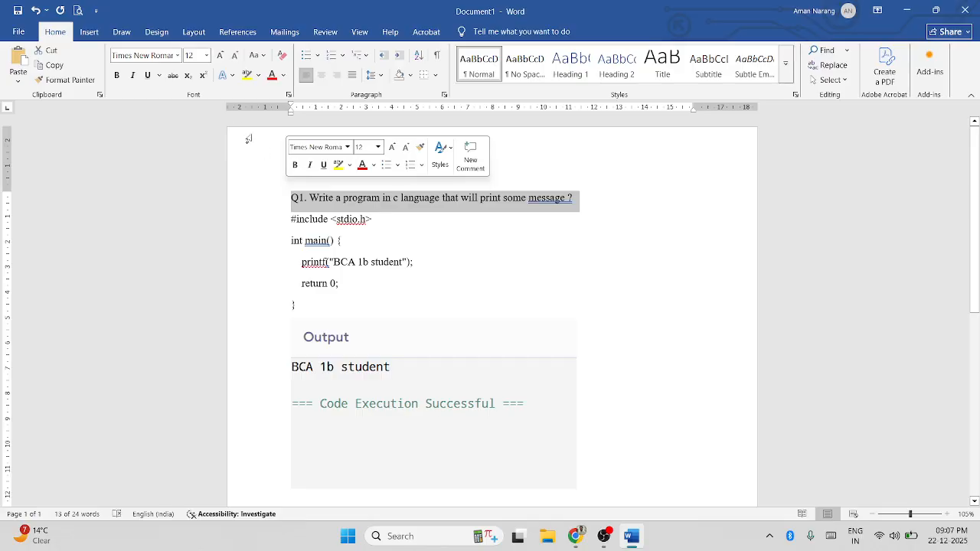
{"action": "left_click", "coordinate": [192, 55]}
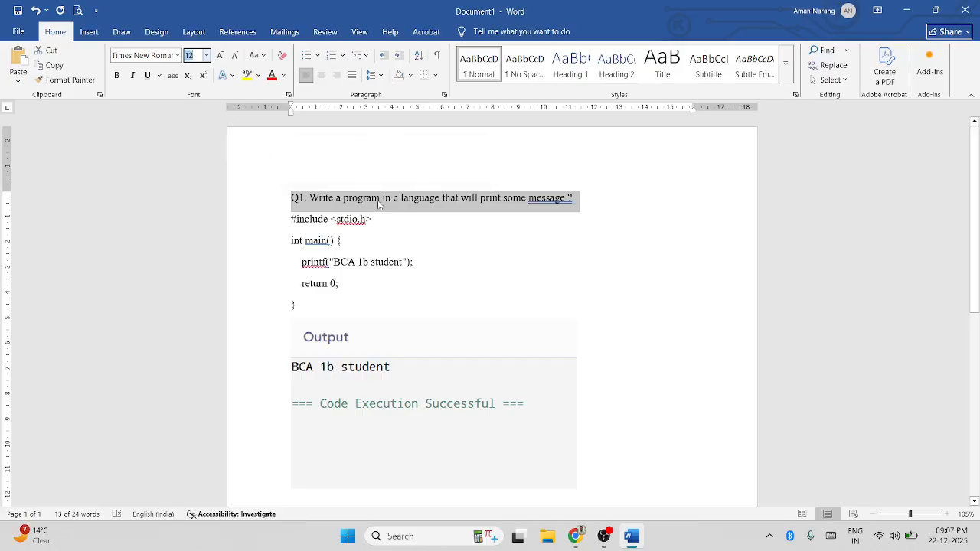
{"action": "type", "text": "14"}
{"action": "key", "text": "Return"}
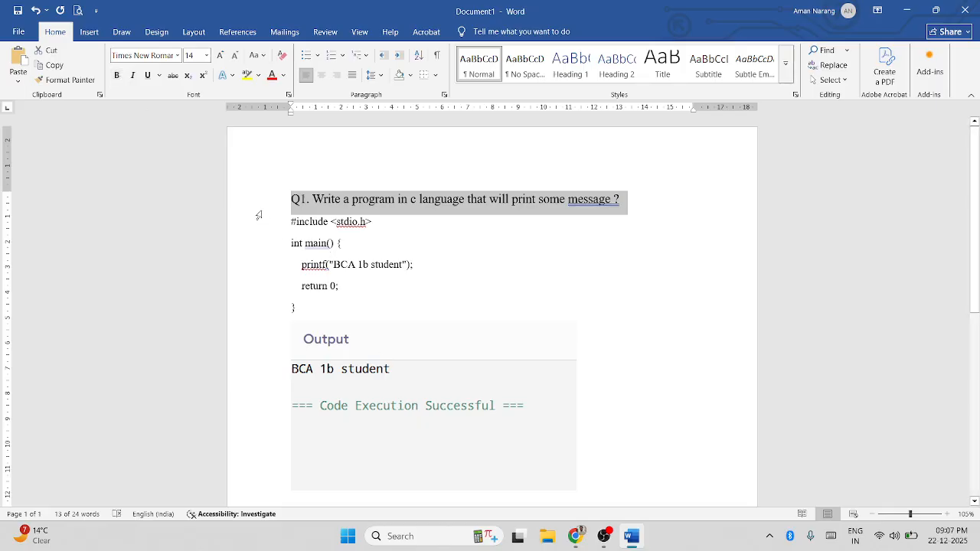
{"action": "left_click", "coordinate": [117, 77]}
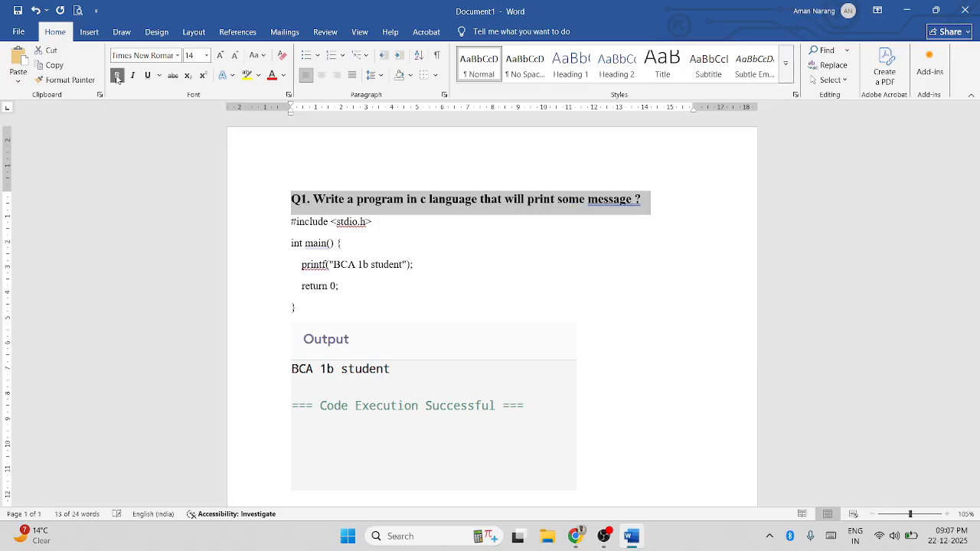
{"action": "left_click", "coordinate": [422, 268]}
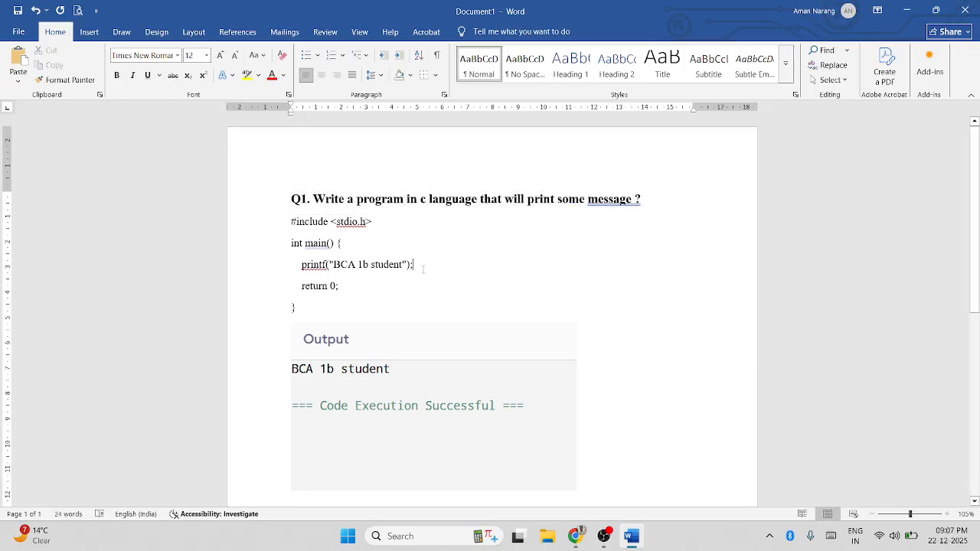
Add the heading "Code :-" on a new line between the Q1 question and the program, in the question's formatting.
{"action": "left_click", "coordinate": [663, 194]}
{"action": "key", "text": "Return"}
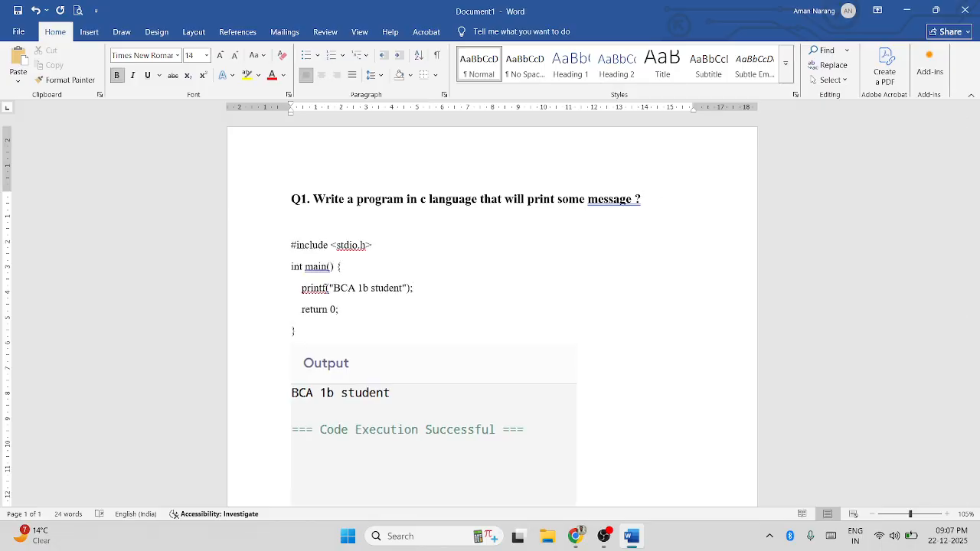
{"action": "type", "text": "Code :-"}
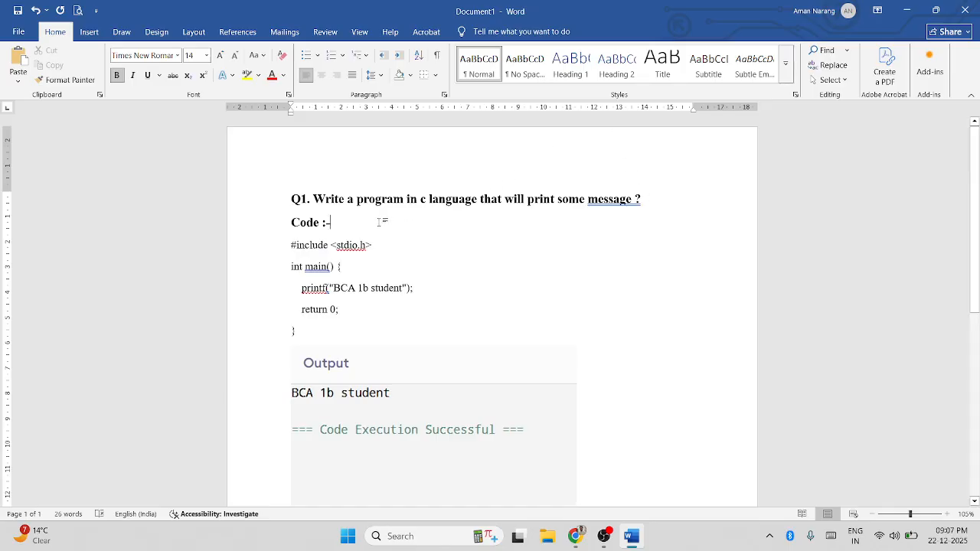
{"action": "triple_click", "coordinate": [317, 223]}
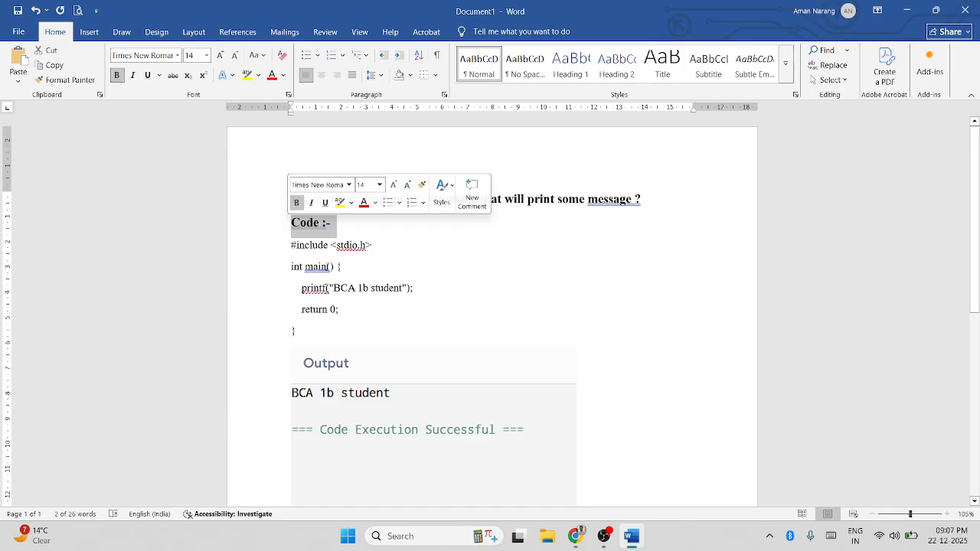
{"action": "left_click", "coordinate": [327, 267]}
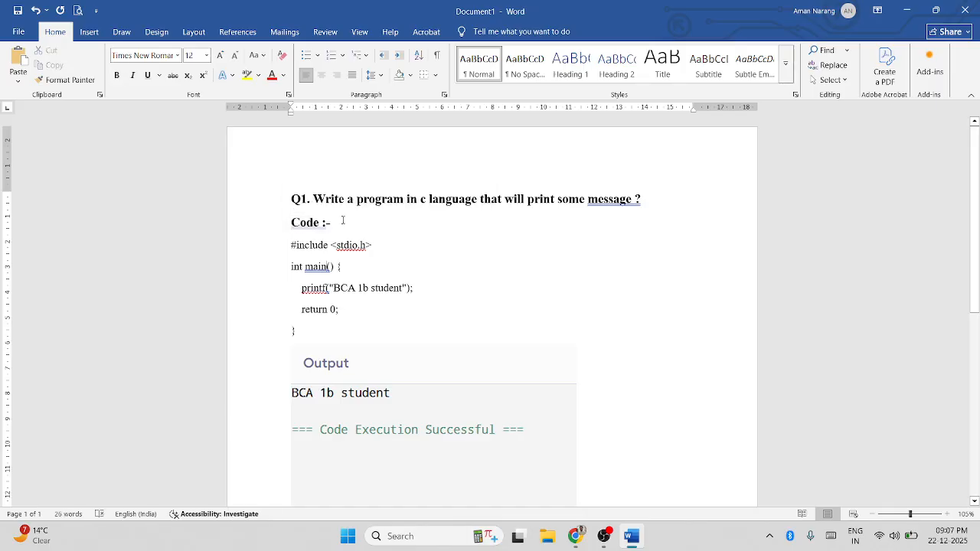
{"action": "left_click_drag", "start_coordinate": [342, 220], "coordinate": [301, 223]}
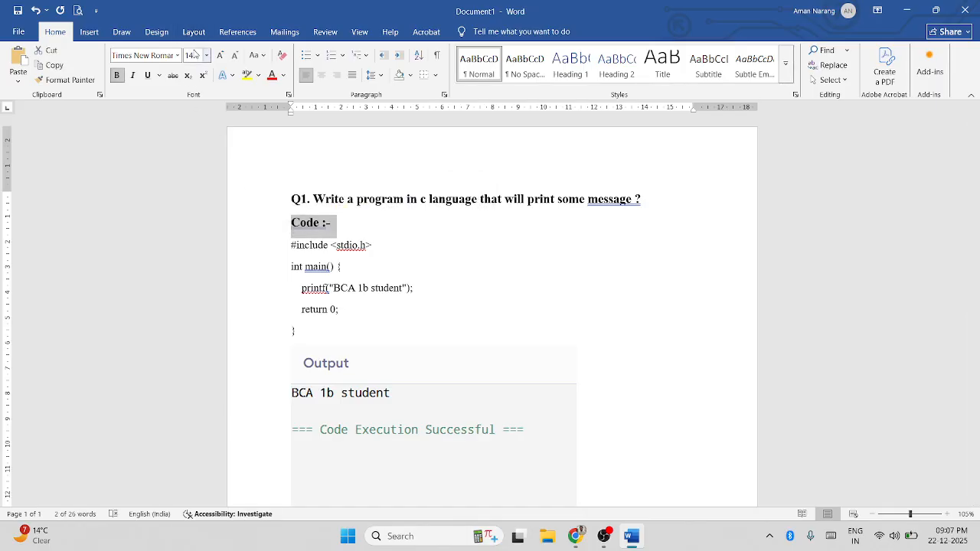
{"action": "left_click", "coordinate": [440, 308]}
Center the output screenshot horizontally below the program code.
{"action": "scroll", "coordinate": [437, 312], "scroll_direction": "down", "scroll_amount": 2}
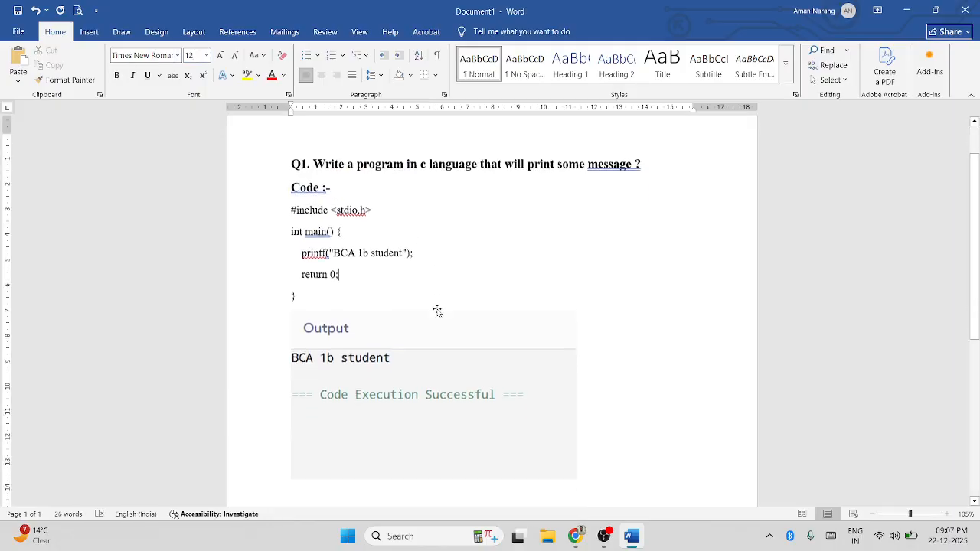
{"action": "left_click", "coordinate": [384, 343]}
{"action": "scroll", "coordinate": [383, 343], "scroll_direction": "up", "scroll_amount": 1}
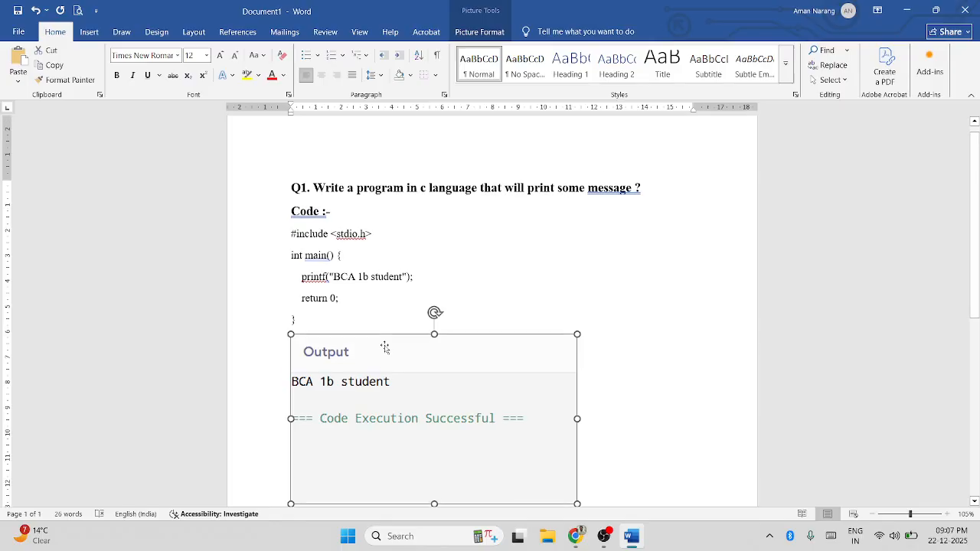
{"action": "scroll", "coordinate": [385, 348], "scroll_direction": "down", "scroll_amount": 3, "text": "ctrl"}
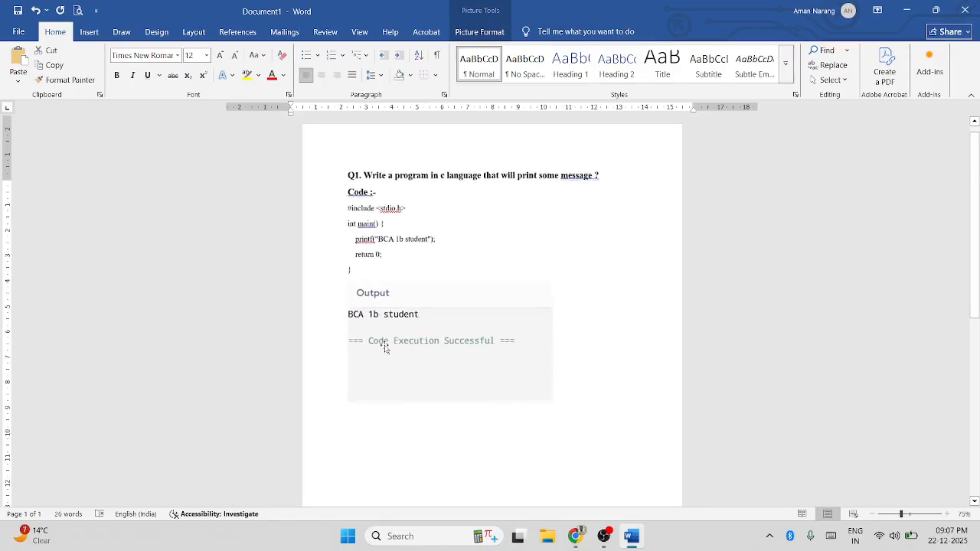
{"action": "left_click", "coordinate": [468, 237]}
{"action": "left_click", "coordinate": [448, 341]}
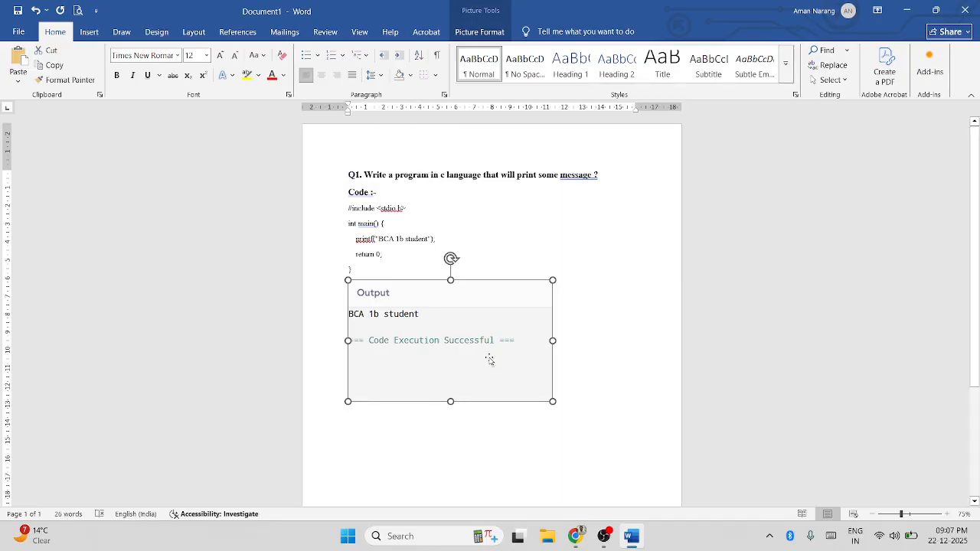
{"action": "key", "text": "ctrl+e"}
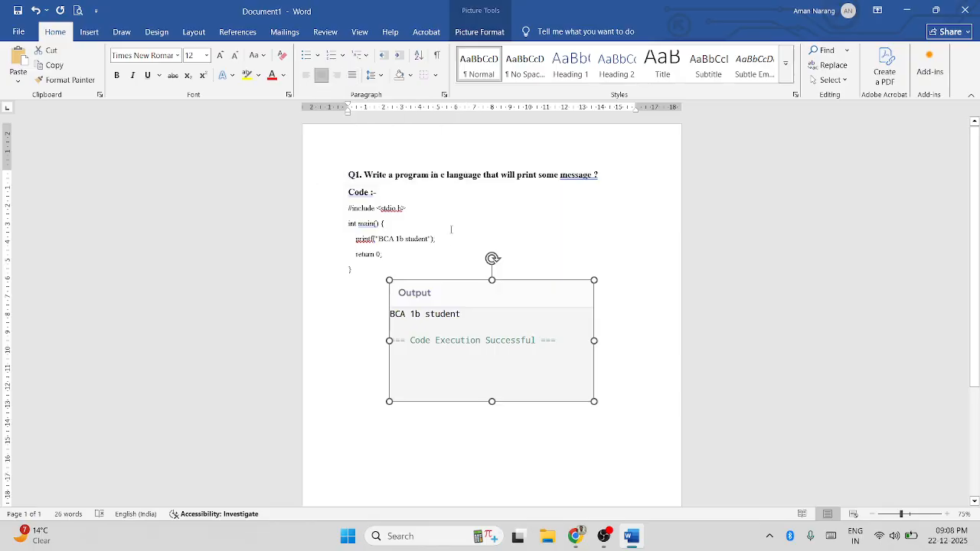
{"action": "left_click", "coordinate": [452, 226]}
{"action": "key", "text": "ctrl+s"}
{"action": "key", "text": "Escape"}
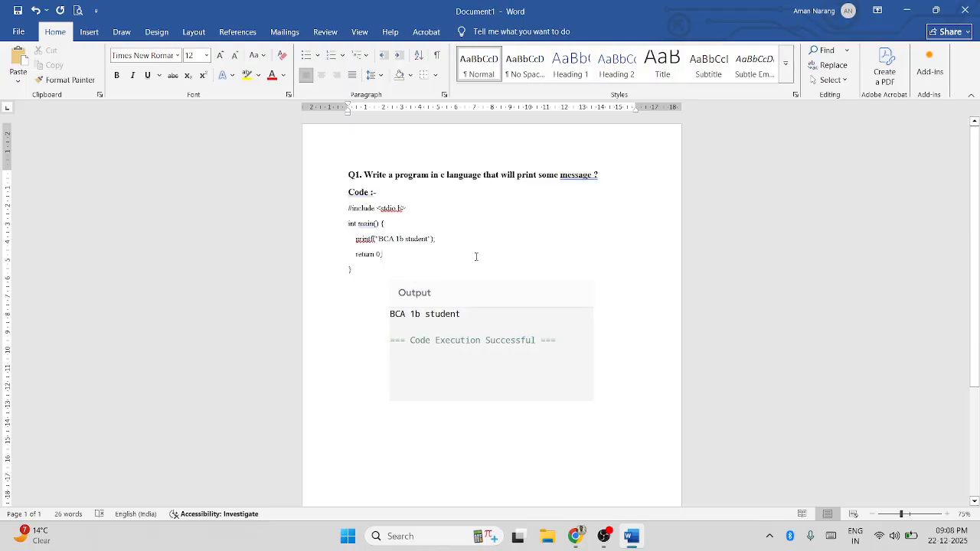
Start a left-aligned line below the output screenshot with the label "Q2".
{"action": "scroll", "coordinate": [475, 256], "scroll_direction": "down", "scroll_amount": 2}
{"action": "left_click", "coordinate": [492, 357]}
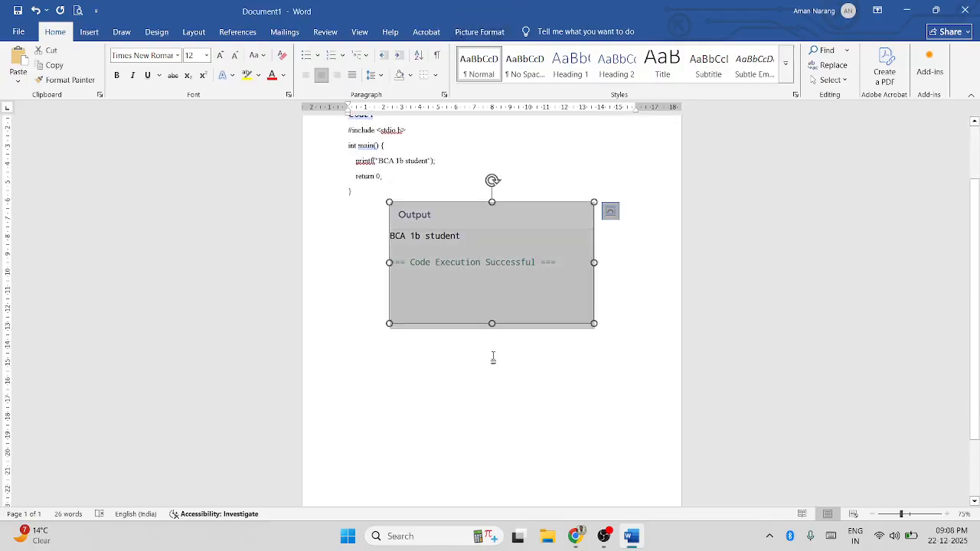
{"action": "scroll", "coordinate": [493, 358], "scroll_direction": "up", "scroll_amount": 1}
{"action": "left_click", "coordinate": [607, 380]}
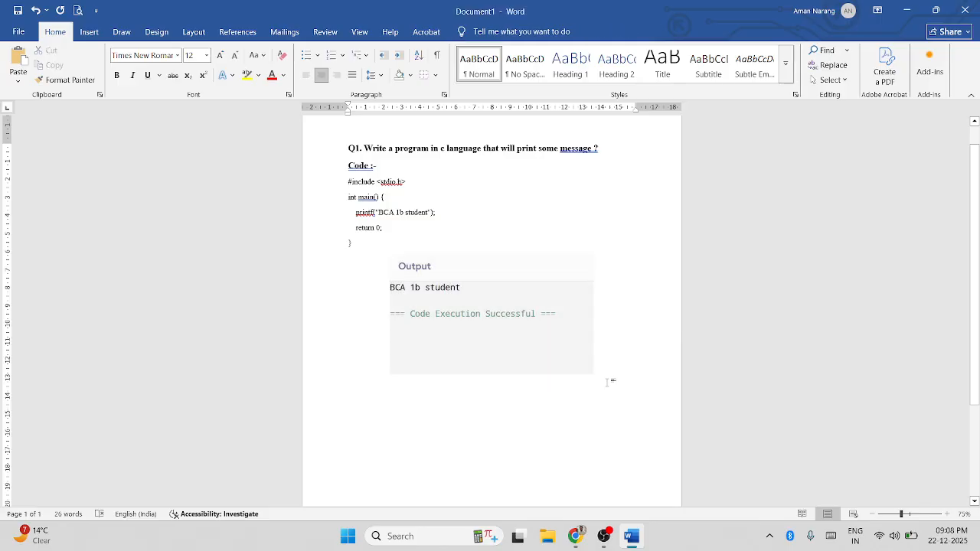
{"action": "key", "text": "ctrl+l"}
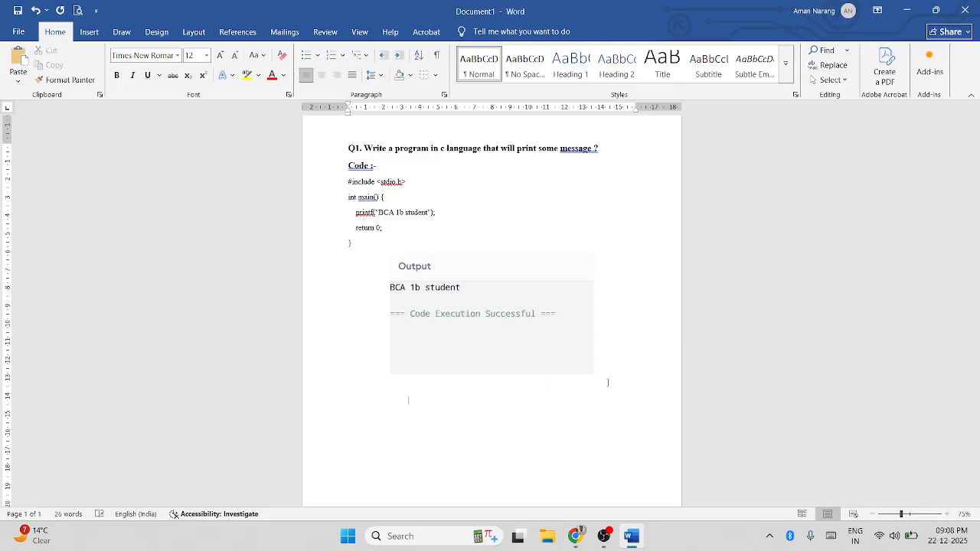
{"action": "type", "text": "Q2"}
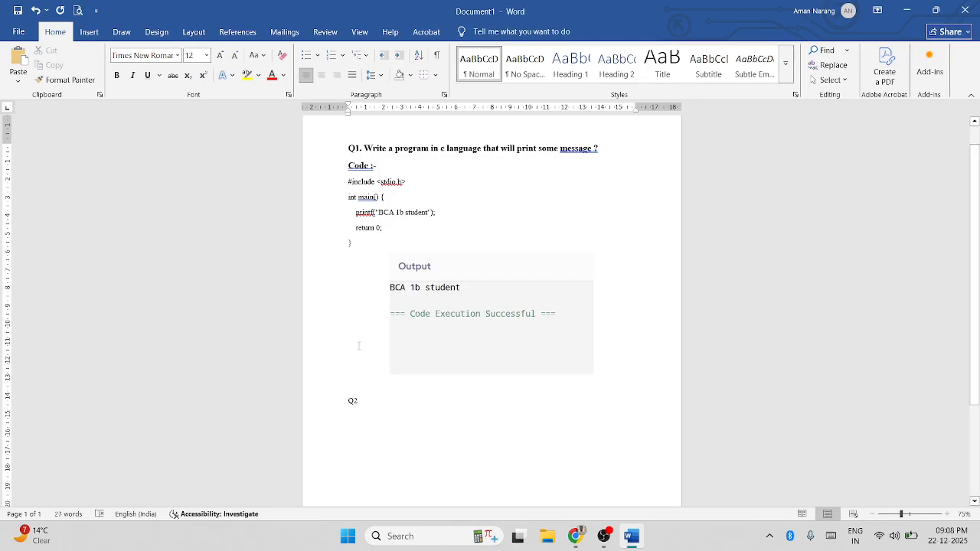
{"action": "left_click", "coordinate": [355, 387]}
{"action": "key", "text": "Return"}
{"action": "key", "text": "Return"}
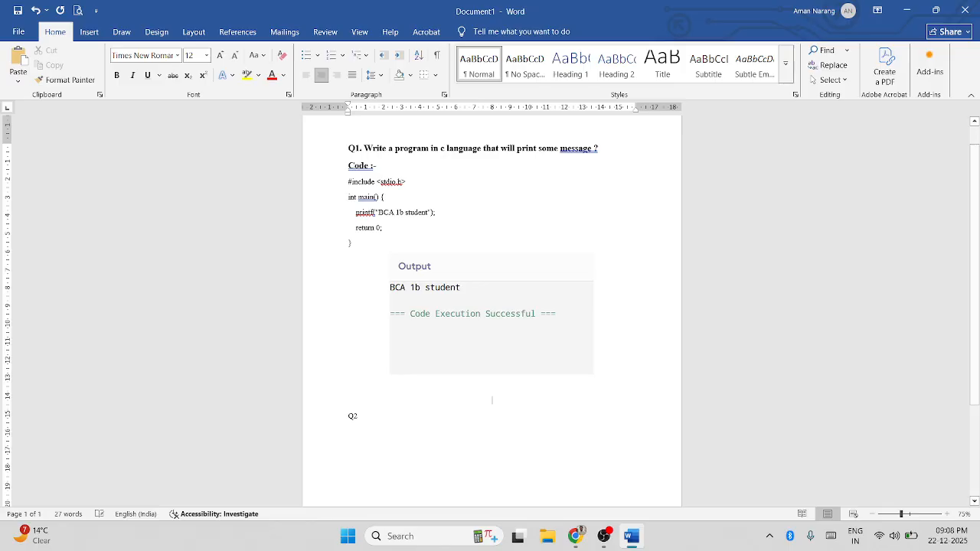
{"action": "key", "text": "ctrl+z"}
{"action": "scroll", "coordinate": [499, 444], "scroll_direction": "down", "scroll_amount": 2}
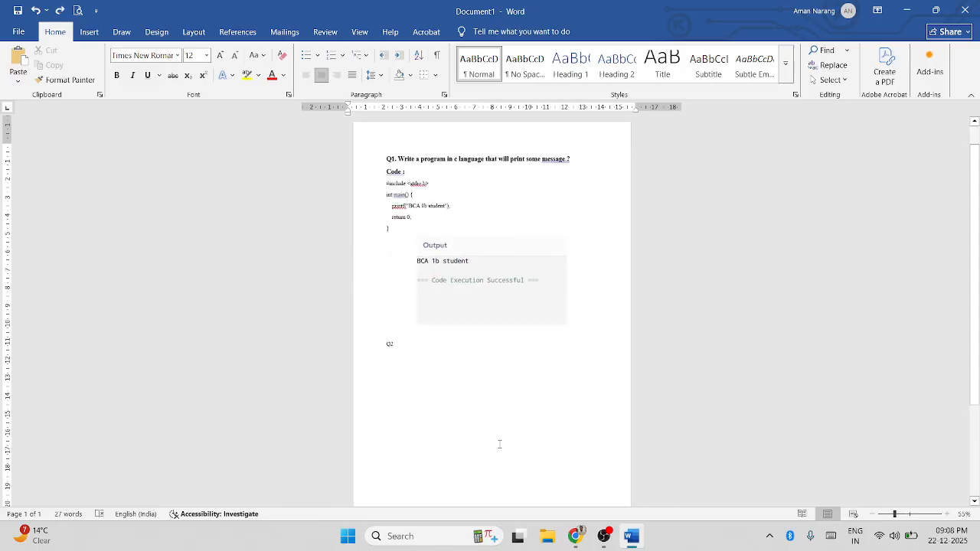
{"action": "scroll", "coordinate": [462, 421], "scroll_direction": "down", "scroll_amount": 1}
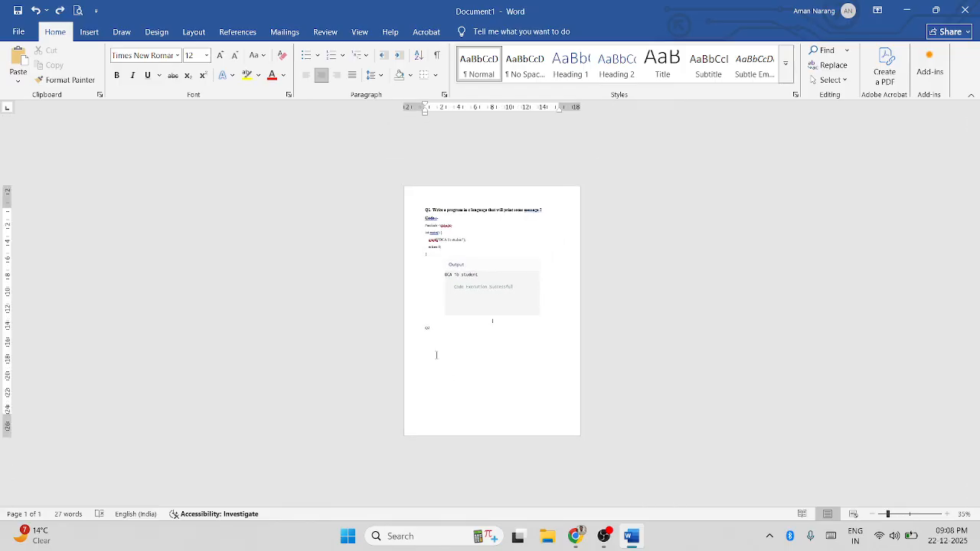
{"action": "scroll", "coordinate": [436, 356], "scroll_direction": "up", "scroll_amount": 2}
{"action": "scroll", "coordinate": [399, 319], "scroll_direction": "down", "scroll_amount": 1}
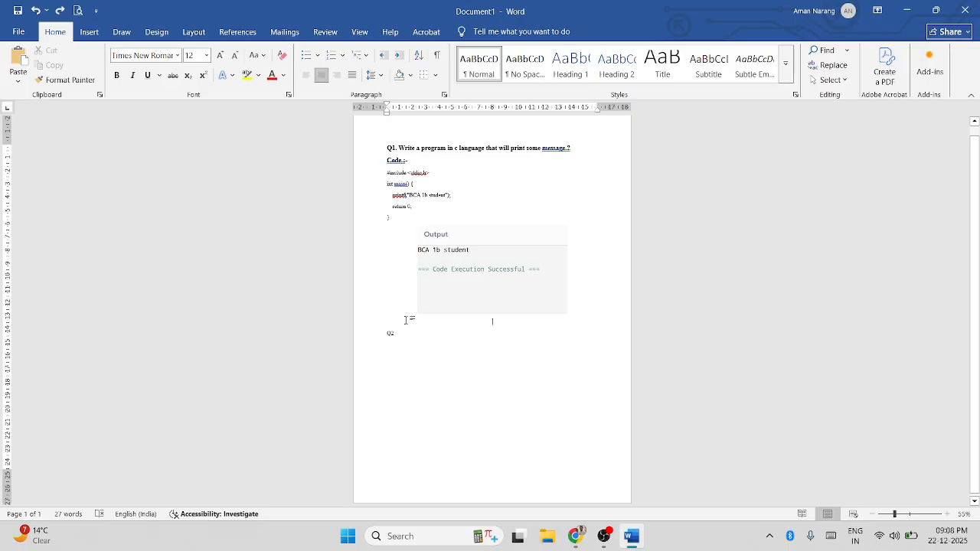
{"action": "key", "text": "Return"}
{"action": "key", "text": "Return"}
{"action": "key", "text": "Return"}
{"action": "key", "text": "Return"}
{"action": "key", "text": "Return"}
{"action": "key", "text": "Return"}
{"action": "key", "text": "Return"}
{"action": "key", "text": "Return"}
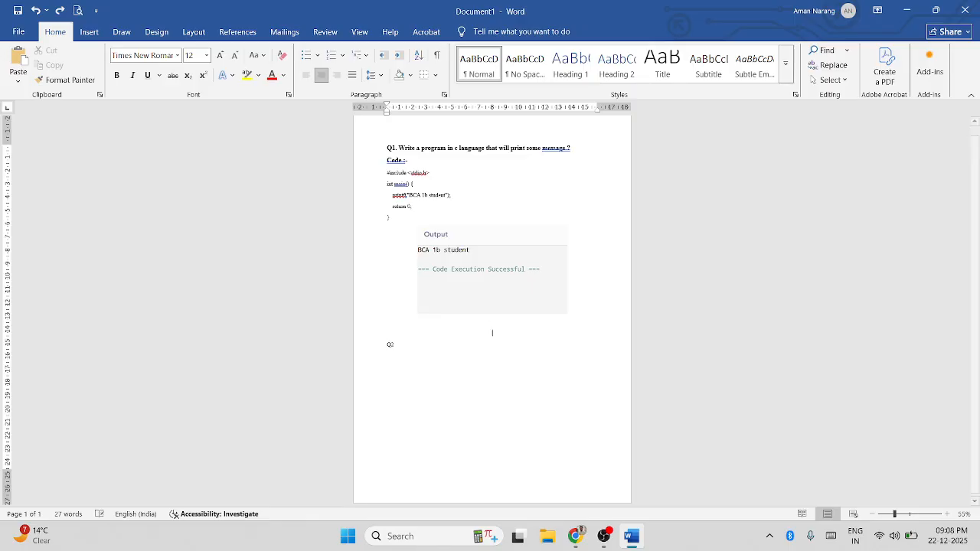
{"action": "key", "text": "Return"}
{"action": "key", "text": "Return"}
{"action": "key", "text": "Return"}
{"action": "key", "text": "Return"}
{"action": "key", "text": "Return"}
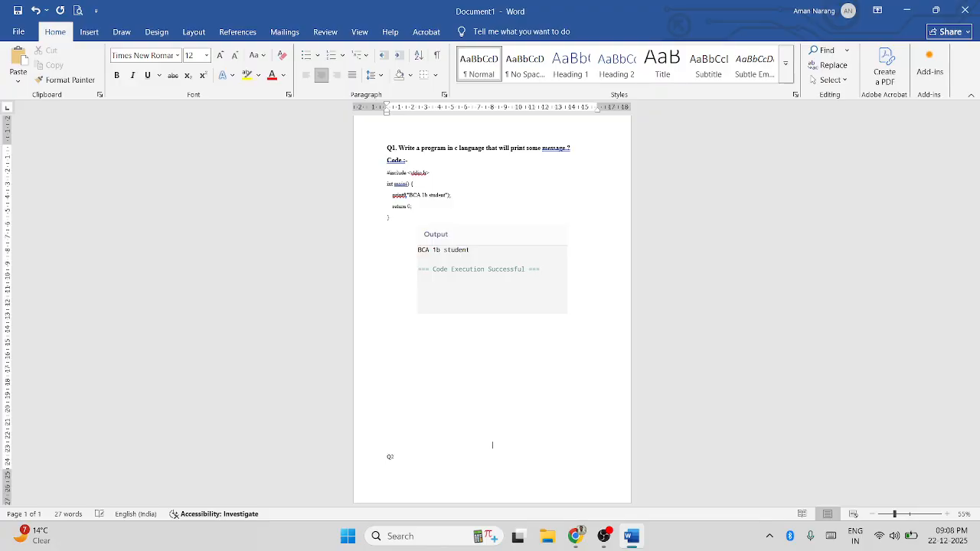
{"action": "key", "text": "ctrl+z"}
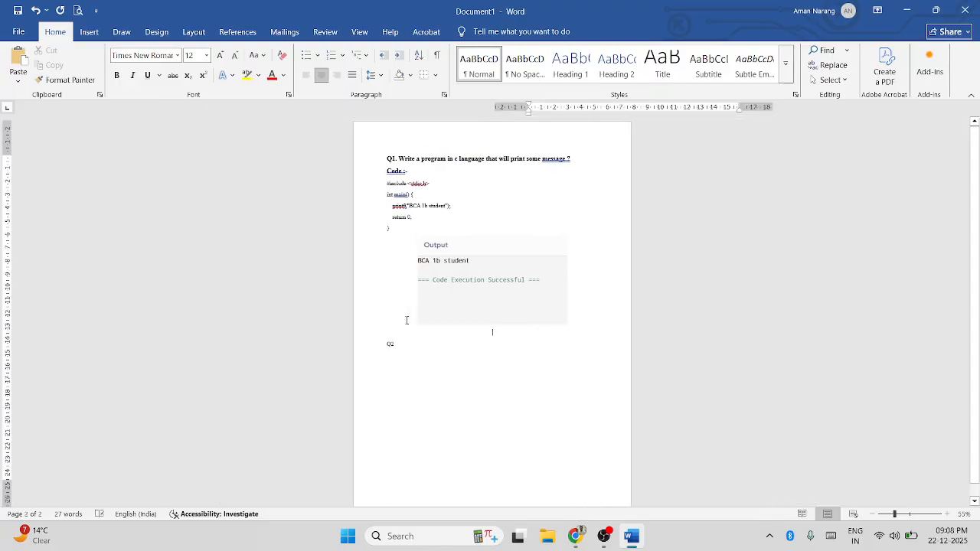
Insert blank lines between the output screenshot and Q2 until Q2 moves to the start of the second page.
{"action": "key", "text": "Return"}
{"action": "key", "text": "Return"}
{"action": "key", "text": "Return"}
{"action": "key", "text": "Return"}
{"action": "key", "text": "Return"}
{"action": "key", "text": "Return"}
{"action": "key", "text": "Return"}
{"action": "key", "text": "Return"}
{"action": "key", "text": "Return"}
{"action": "key", "text": "Return"}
{"action": "key", "text": "Return"}
{"action": "key", "text": "Return"}
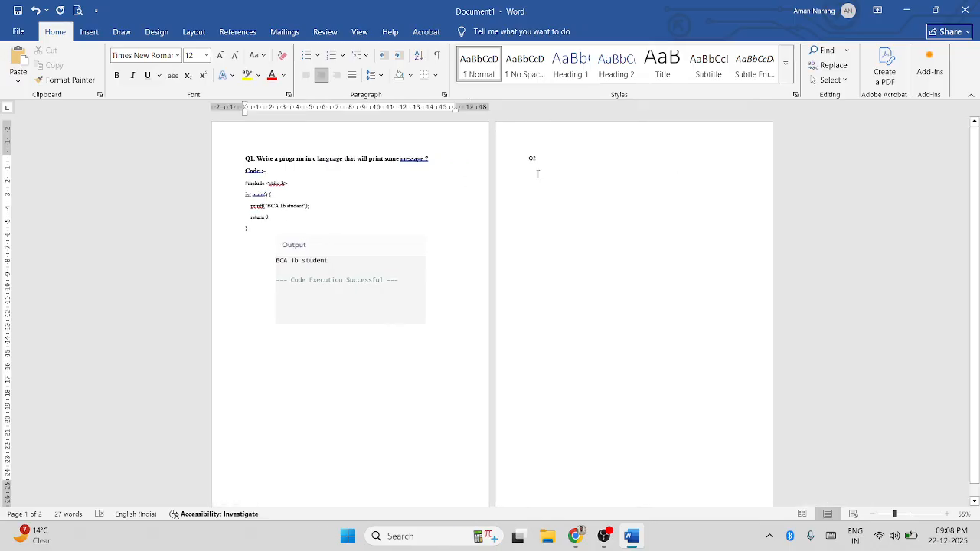
Complete the second page's question as "Q2. Write a program that will get input from user ?".
{"action": "left_click", "coordinate": [568, 151]}
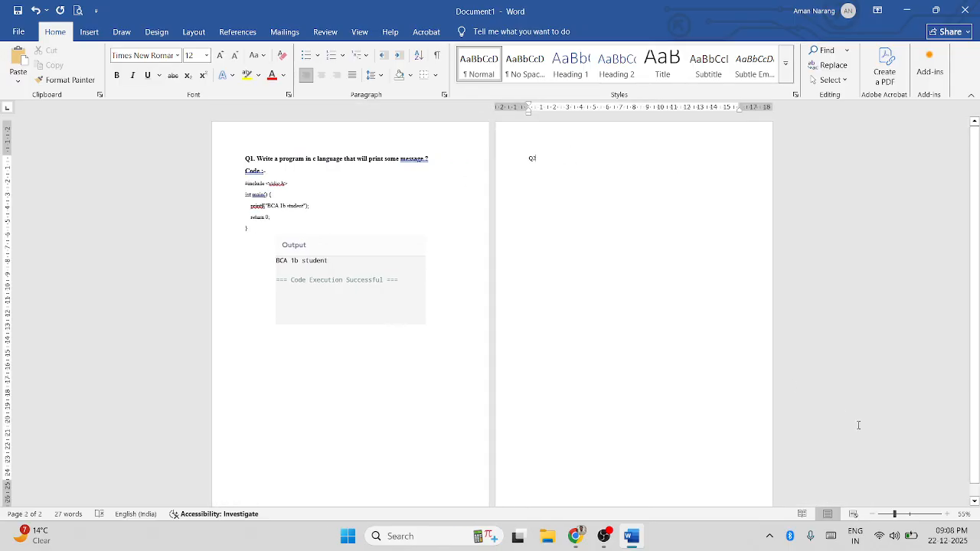
{"action": "left_click", "coordinate": [906, 514]}
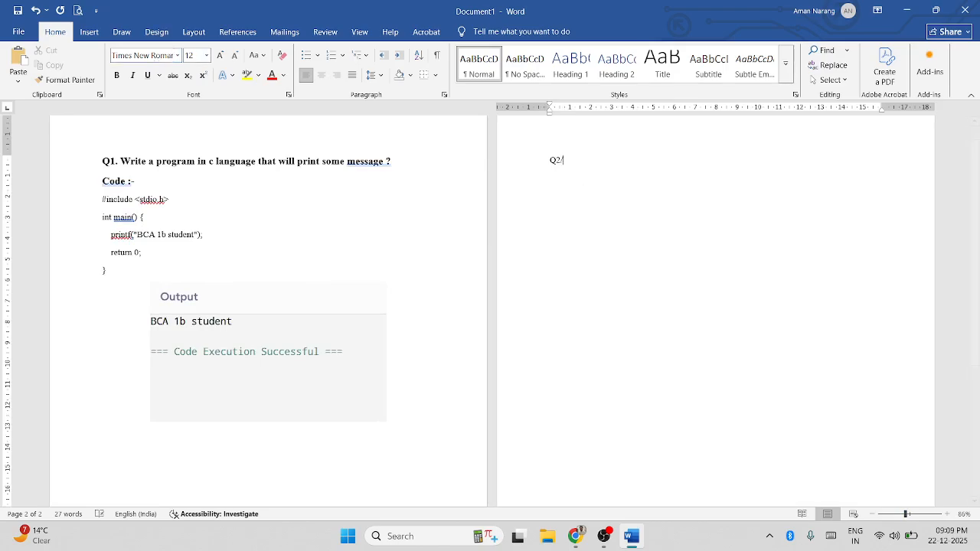
{"action": "type", "text": ". Write a program that will g"}
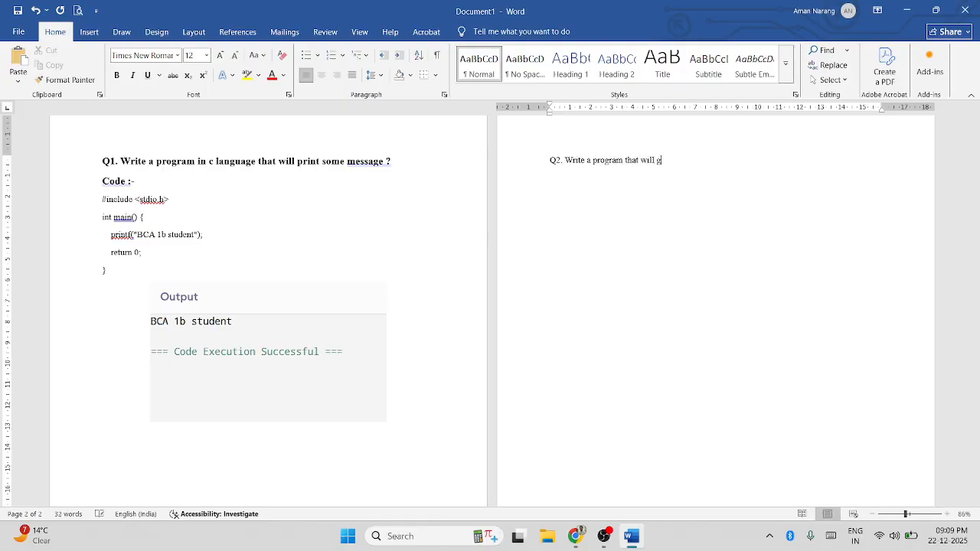
{"action": "type", "text": "et input from user ?"}
Format the Q2 question line in bold at font size 14.
{"action": "left_click_drag", "start_coordinate": [751, 160], "coordinate": [534, 155]}
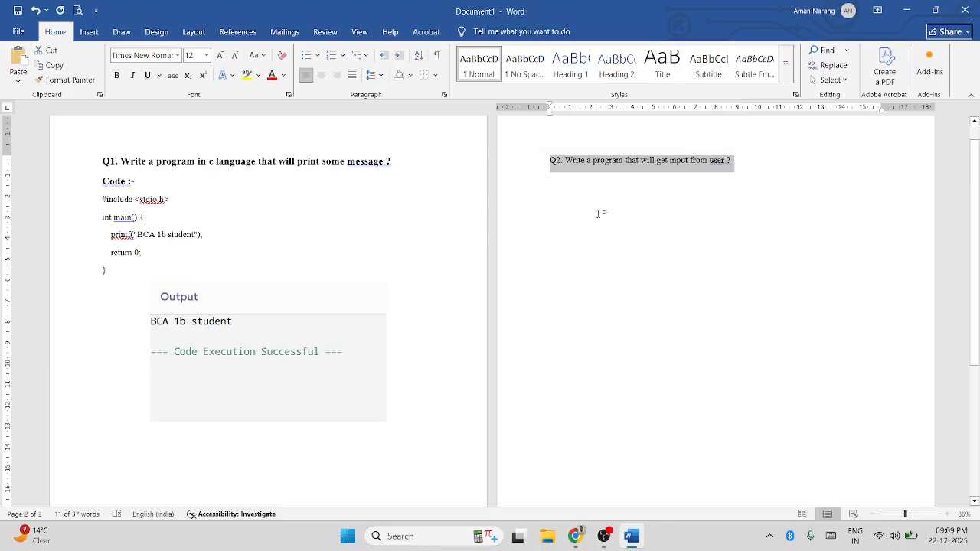
{"action": "left_click", "coordinate": [189, 55]}
{"action": "type", "text": "14"}
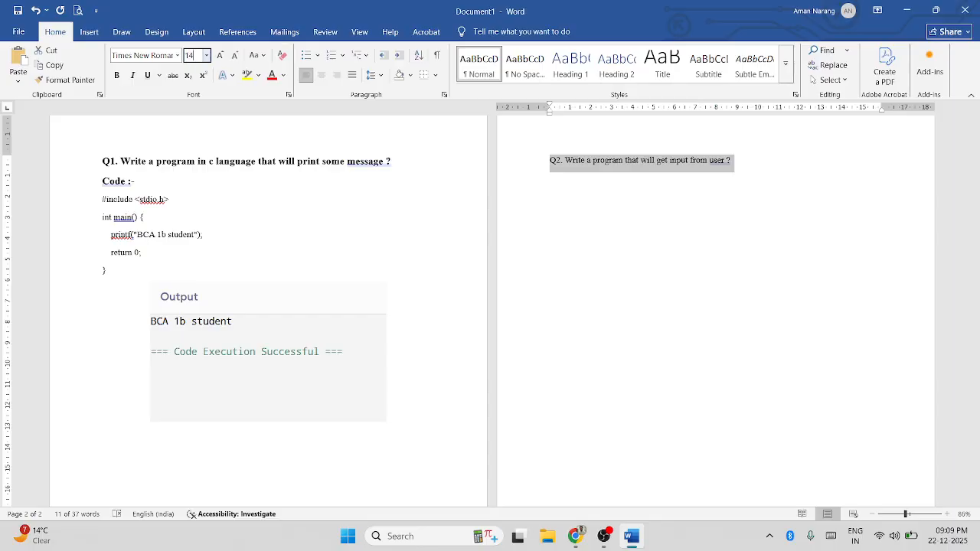
{"action": "key", "text": "Return"}
{"action": "key", "text": "Return"}
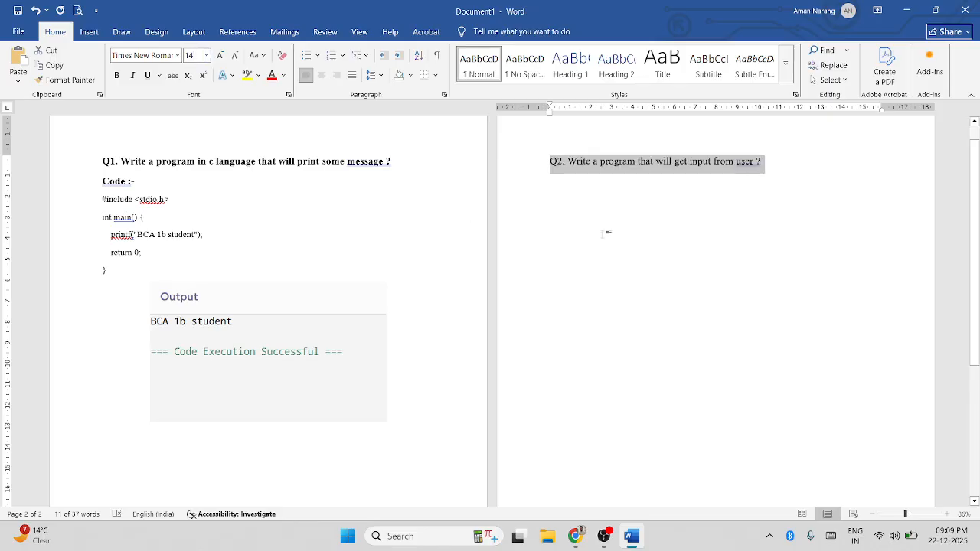
{"action": "left_click", "coordinate": [118, 78]}
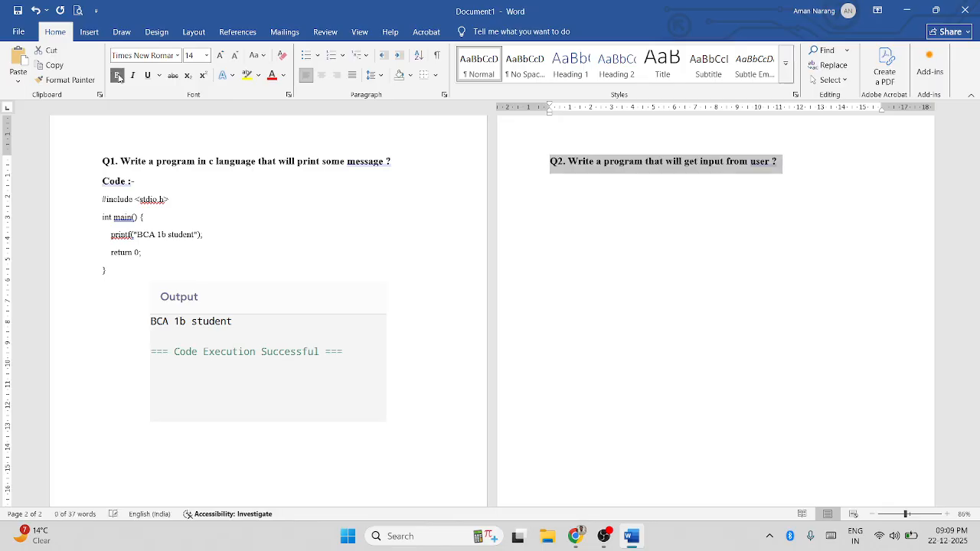
{"action": "left_click", "coordinate": [740, 186]}
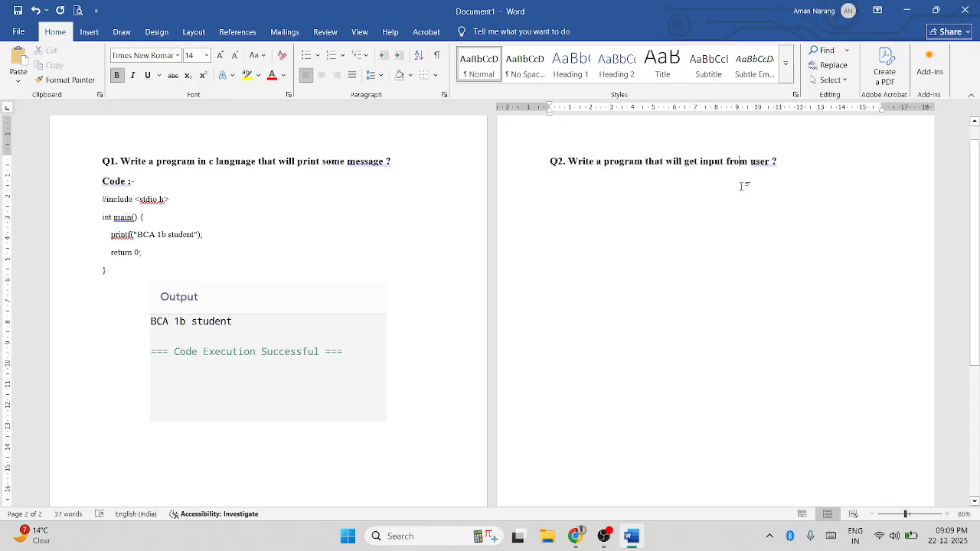
Begin the program on a new line below the Q2 question with "#include<".
{"action": "left_click", "coordinate": [785, 173]}
{"action": "key", "text": "Return"}
{"action": "type", "text": "#incl"}
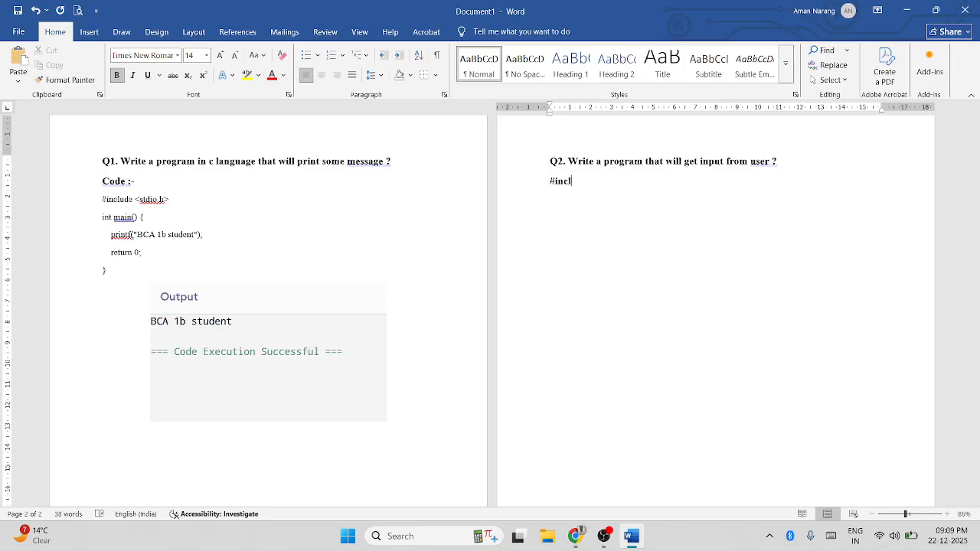
{"action": "type", "text": "ude<"}
Set the unfinished include line to font size 12 and remove its bold formatting.
{"action": "left_click_drag", "start_coordinate": [603, 184], "coordinate": [551, 182]}
{"action": "left_click", "coordinate": [582, 203]}
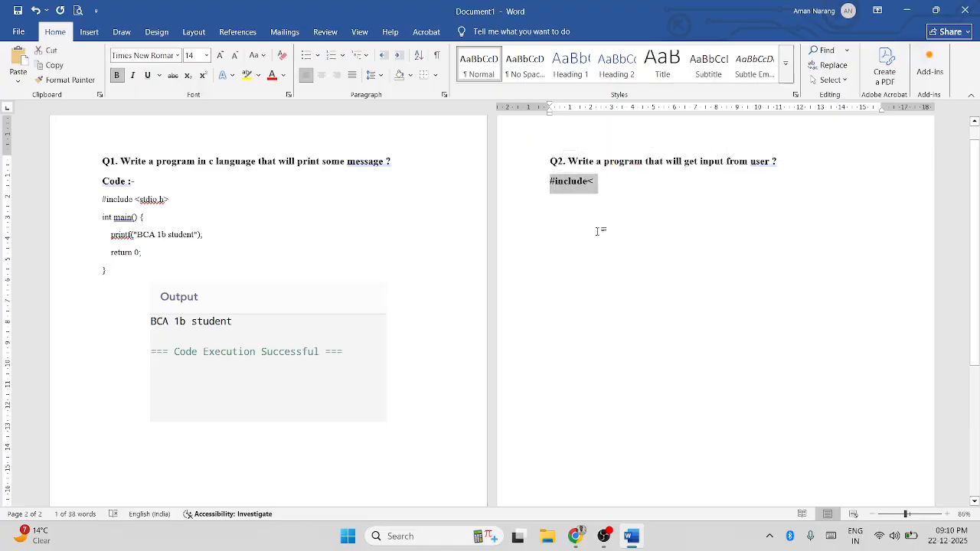
{"action": "left_click", "coordinate": [189, 54]}
{"action": "type", "text": "12"}
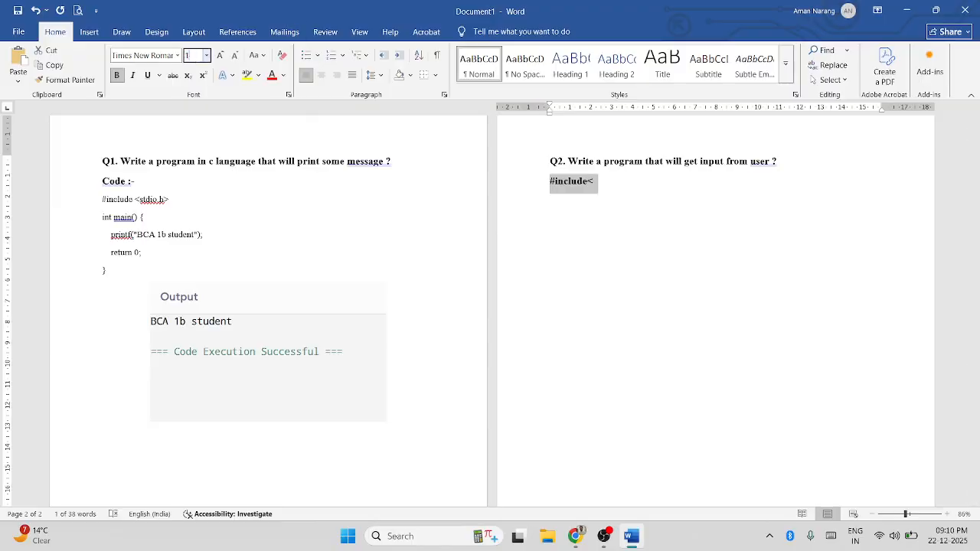
{"action": "key", "text": "Return"}
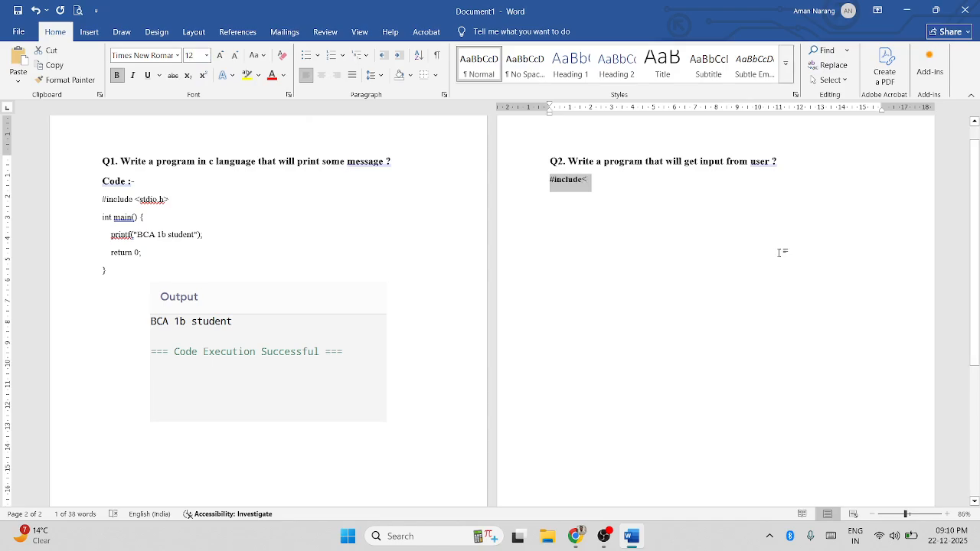
{"action": "key", "text": "ctrl+b"}
{"action": "left_click", "coordinate": [601, 189]}
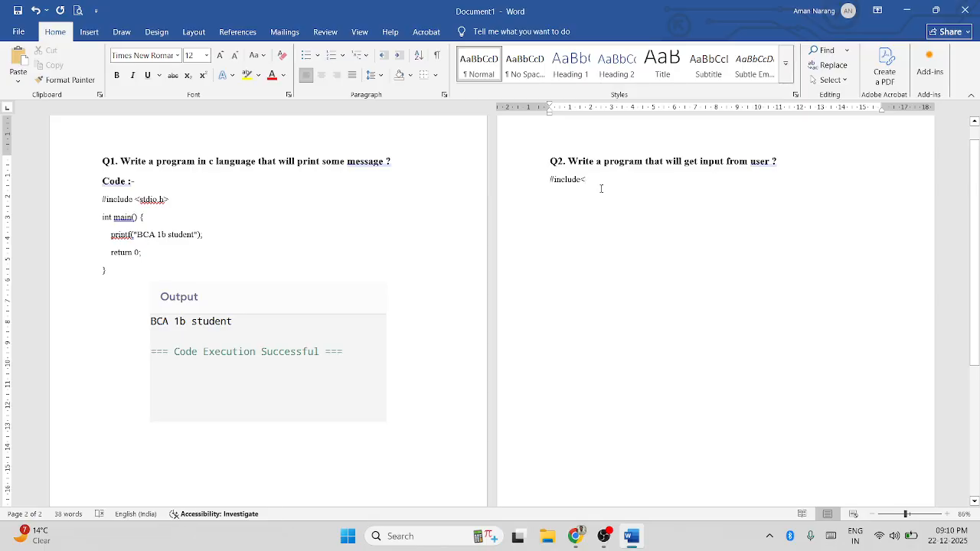
Complete the line as "#include<stdio.h>" and add an "int main(){" block with lowercase "int", an empty body line and a closing brace.
{"action": "type", "text": "st"}
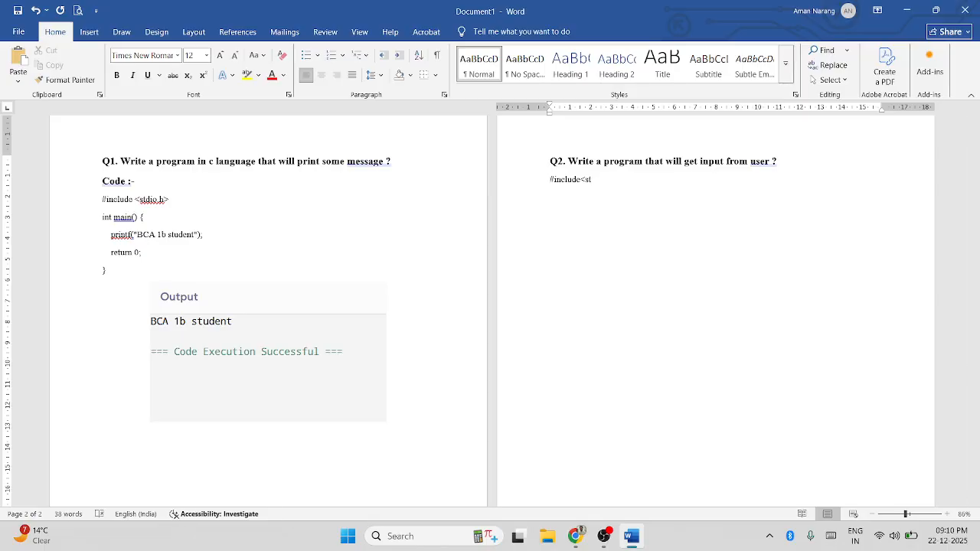
{"action": "type", "text": "dio.h>"}
{"action": "key", "text": "Return"}
{"action": "type", "text": "int main"}
{"action": "key", "text": "BackSpace"}
{"action": "key", "text": "BackSpace"}
{"action": "key", "text": "BackSpace"}
{"action": "type", "text": "ain(){"}
{"action": "key", "text": "Return"}
{"action": "type", "text": "}"}
{"action": "key", "text": "Left"}
{"action": "key", "text": "Return"}
{"action": "key", "text": "Up"}
{"action": "key", "text": "Right"}
{"action": "key", "text": "BackSpace"}
{"action": "type", "text": "i"}
Declare "int num;" inside main and add the statement printf("Enter Number"); on the line below it.
{"action": "key", "text": "Down"}
{"action": "type", "text": "int num;"}
{"action": "key", "text": "Return"}
{"action": "type", "text": "pr"}
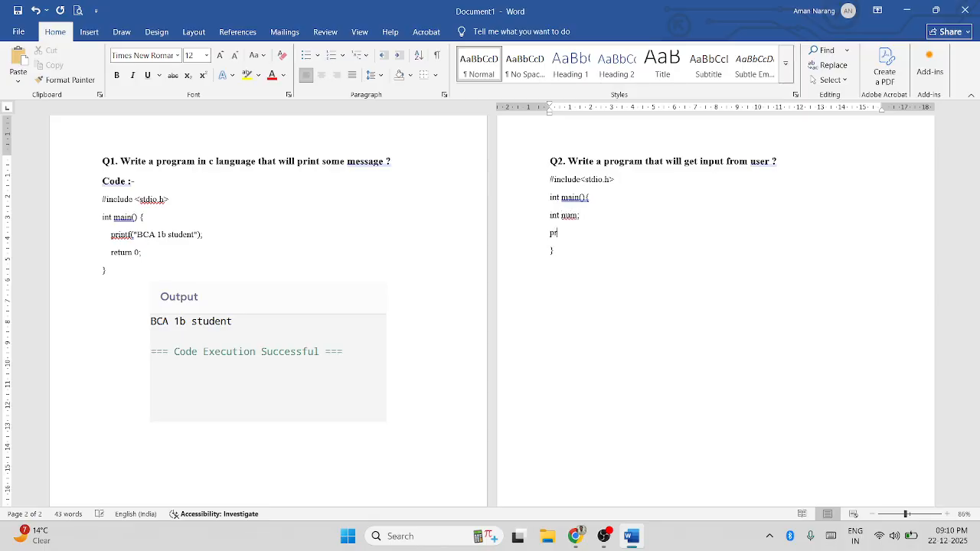
{"action": "type", "text": "intf(\""}
{"action": "type", "text": "Enter "}
{"action": "type", "text": "Number"}
{"action": "key", "text": "BackSpace"}
{"action": "type", "text": "\");"}
{"action": "key", "text": "Return"}
Add the statement scanf("%d",&num); below the printf line.
{"action": "type", "text": "scanf*"}
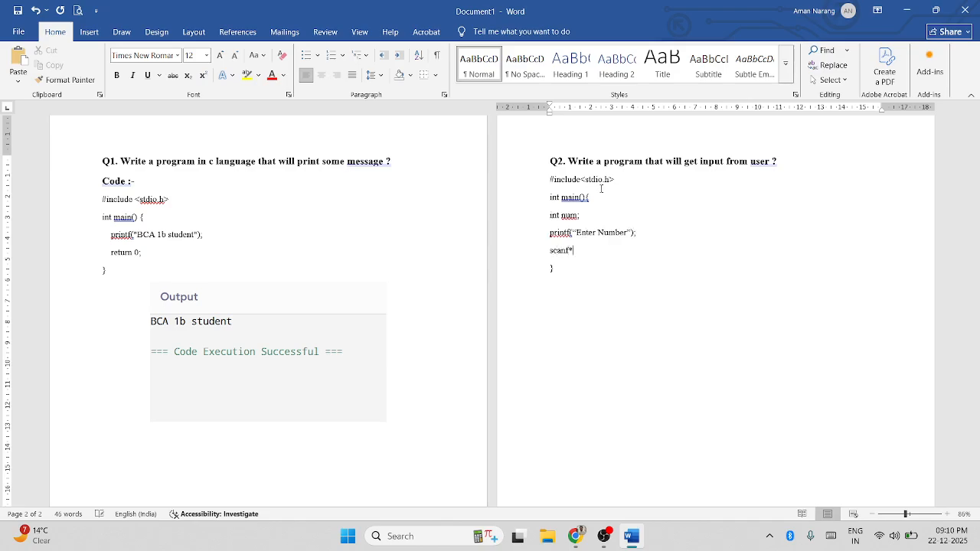
{"action": "key", "text": "BackSpace"}
{"action": "type", "text": "(\""}
{"action": "type", "text": "%d\","}
{"action": "type", "text": "&"}
{"action": "type", "text": "num);"}
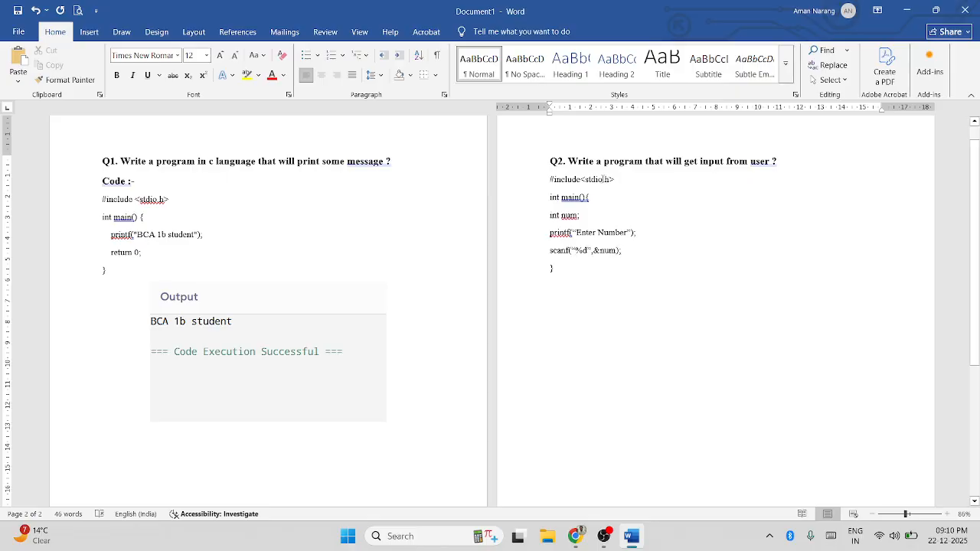
Indent the declaration, printf and scanf lines inside main by one tab stop.
{"action": "scroll", "coordinate": [594, 273], "scroll_direction": "down", "scroll_amount": 1}
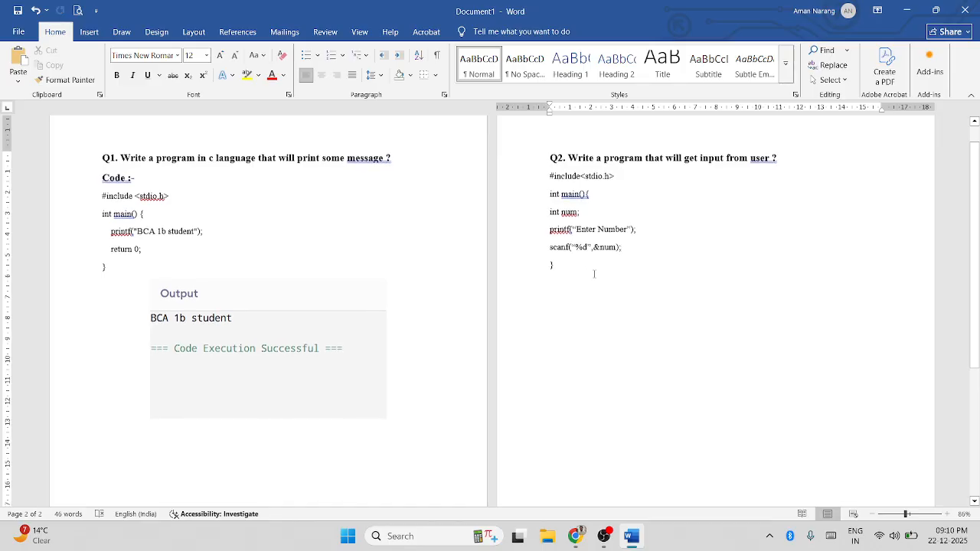
{"action": "left_click_drag", "start_coordinate": [629, 246], "coordinate": [550, 211]}
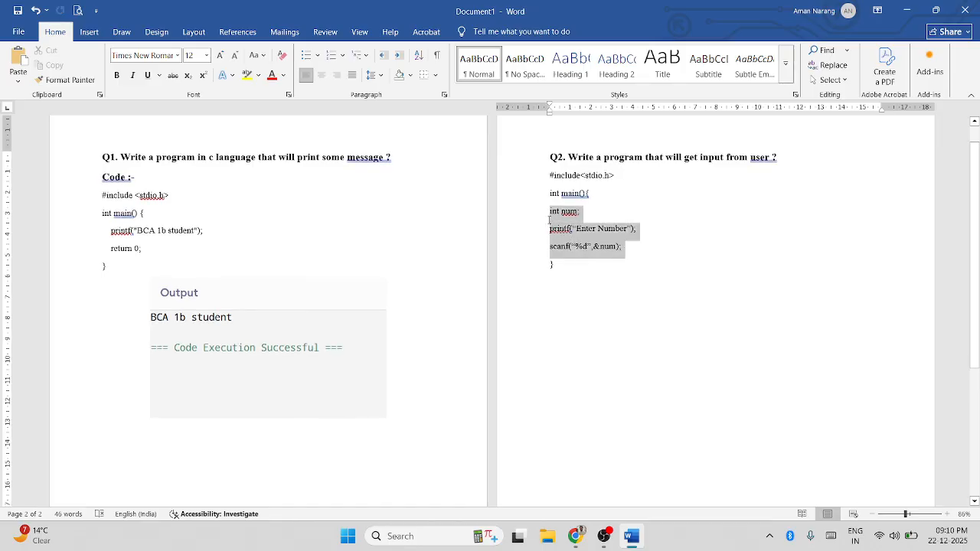
{"action": "left_click", "coordinate": [564, 266]}
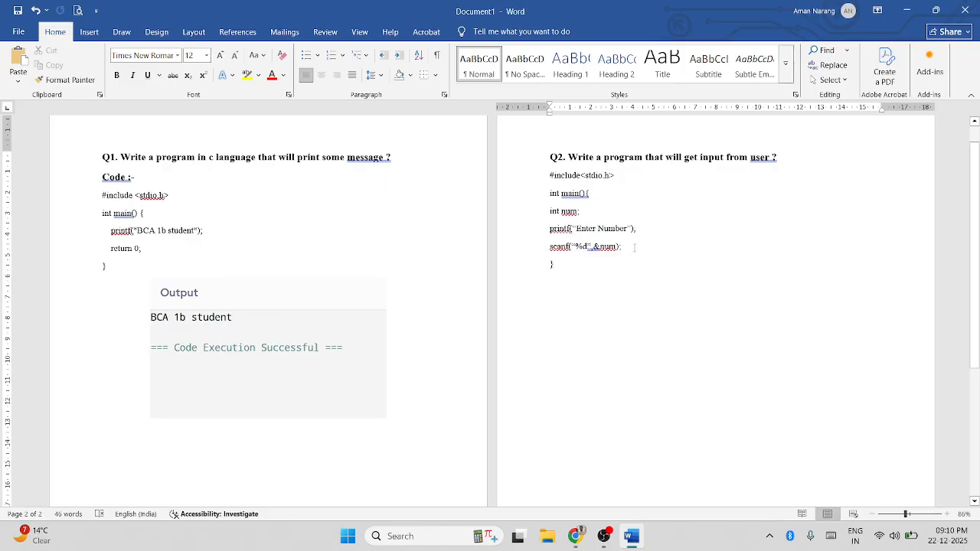
{"action": "left_click_drag", "start_coordinate": [626, 246], "coordinate": [547, 220]}
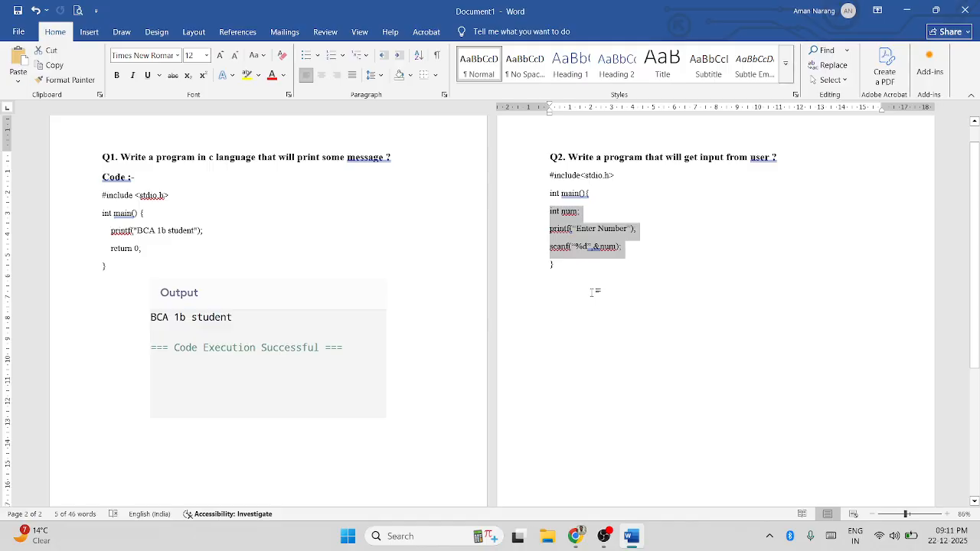
{"action": "key", "text": "Tab"}
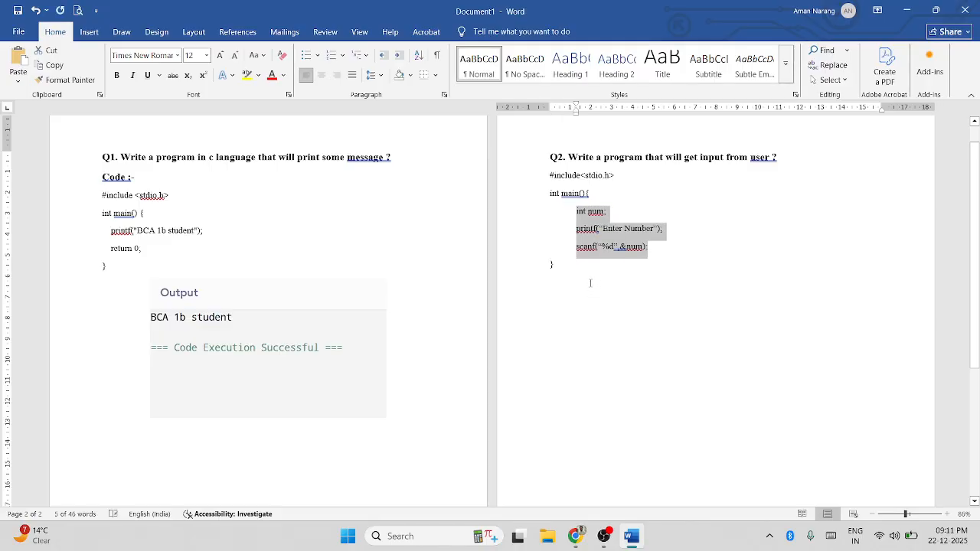
{"action": "left_click", "coordinate": [574, 238]}
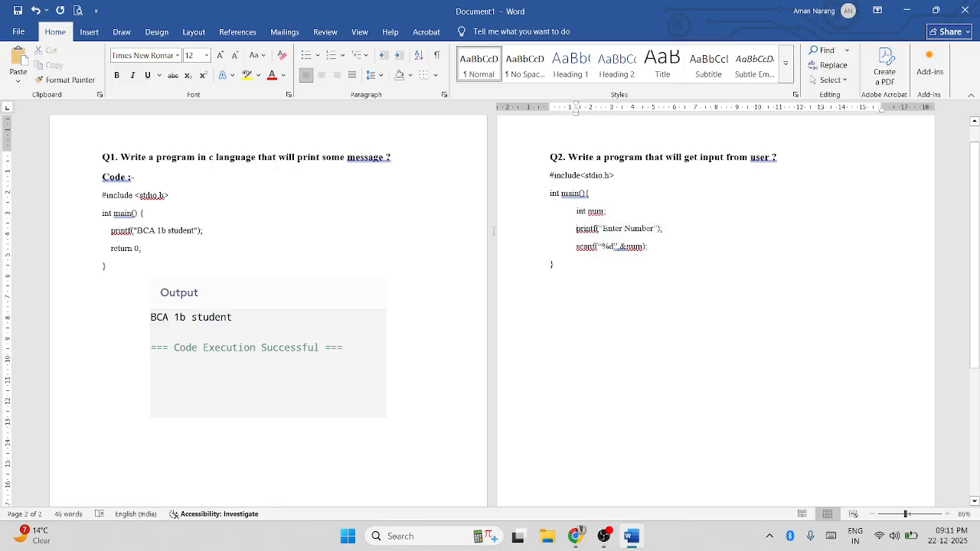
Check the leading spaces of Q1's printf line and undo the tab indentation of the three statements in Q2's main block.
{"action": "left_click", "coordinate": [108, 229]}
{"action": "left_click_drag", "start_coordinate": [109, 231], "coordinate": [109, 230]}
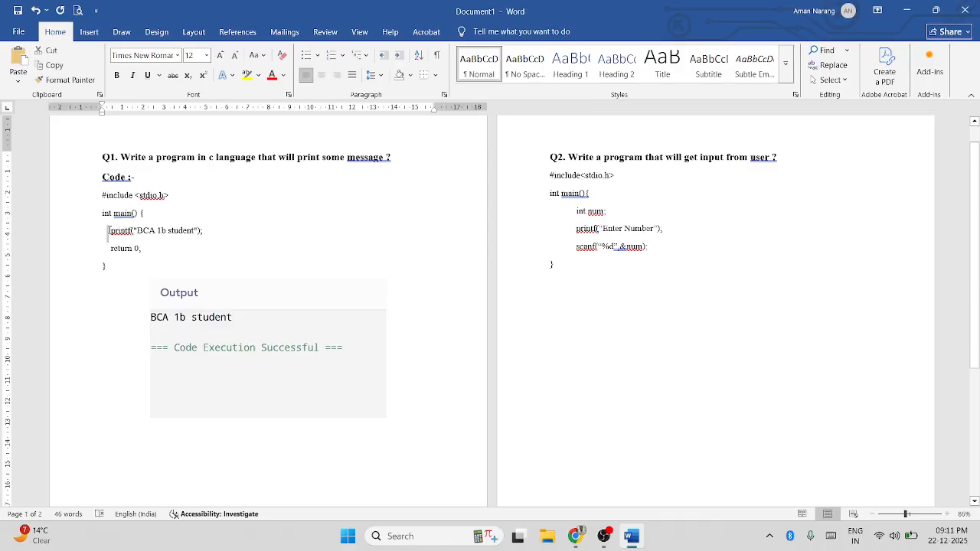
{"action": "key", "text": "shift+Left"}
{"action": "key", "text": "shift+Left"}
{"action": "key", "text": "shift+Left"}
{"action": "key", "text": "shift+Left"}
{"action": "key", "text": "shift+Right"}
{"action": "key", "text": "shift+Right"}
{"action": "key", "text": "ctrl+z"}
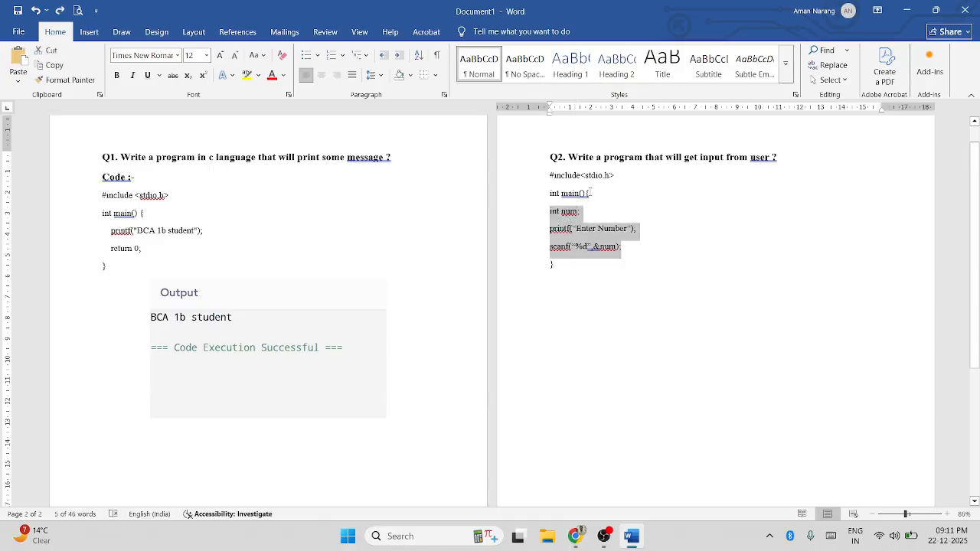
Indent the int num, printf and scanf lines in Q2's main block with a few leading spaces each.
{"action": "left_click", "coordinate": [589, 194]}
{"action": "left_click_drag", "start_coordinate": [632, 245], "coordinate": [551, 211]}
{"action": "left_click", "coordinate": [599, 193]}
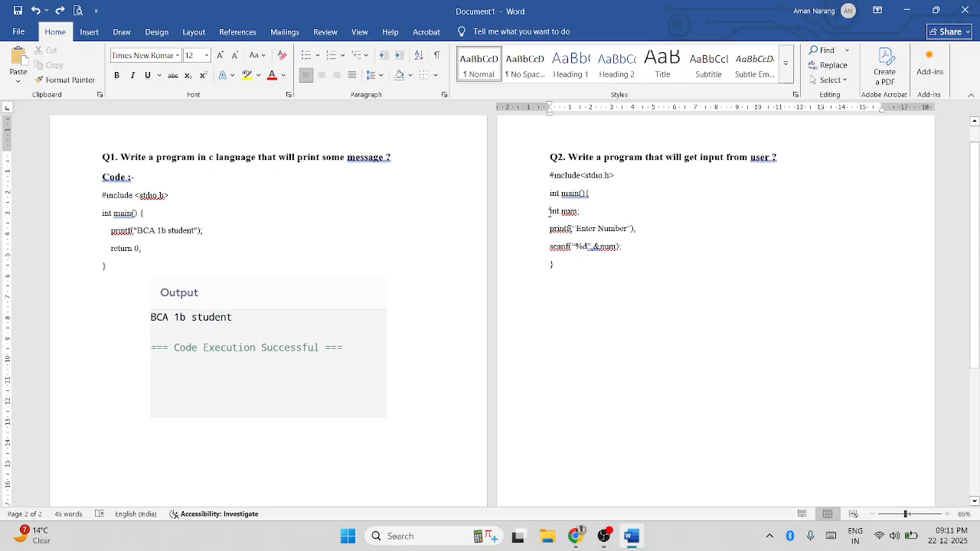
{"action": "left_click", "coordinate": [550, 211]}
{"action": "left_click", "coordinate": [550, 228]}
{"action": "key", "text": "Left"}
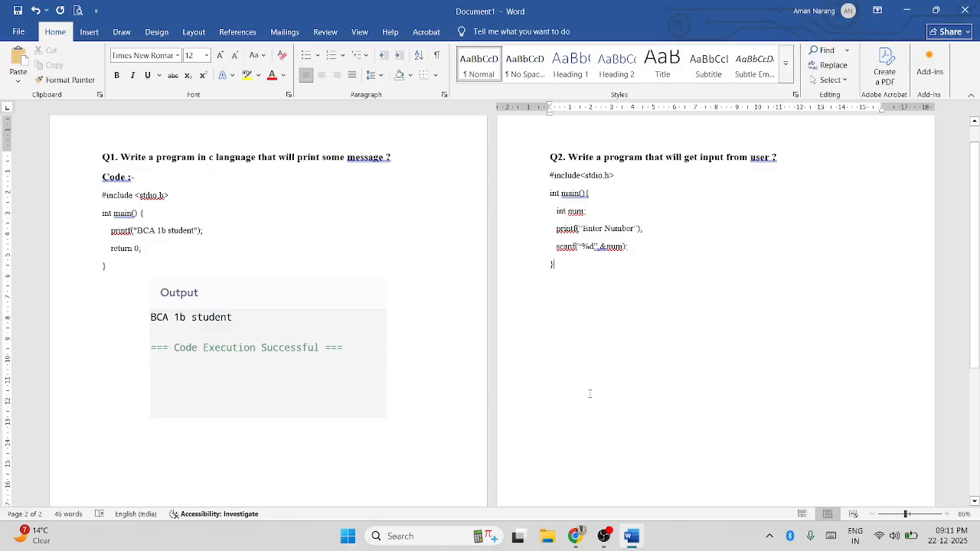
Copy Q1's output screenshot below the closing brace of Q2's code and center it on the page.
{"action": "left_click", "coordinate": [347, 364]}
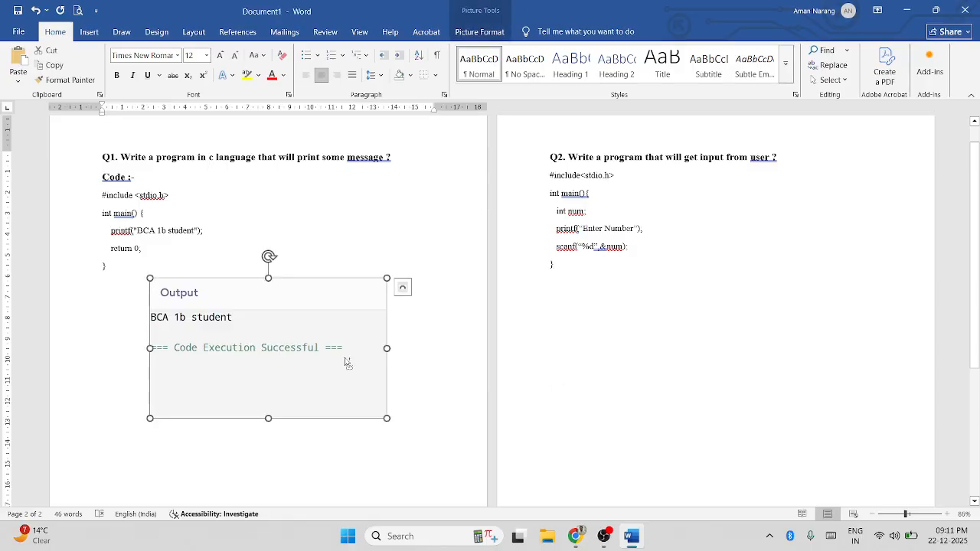
{"action": "left_click", "coordinate": [698, 330]}
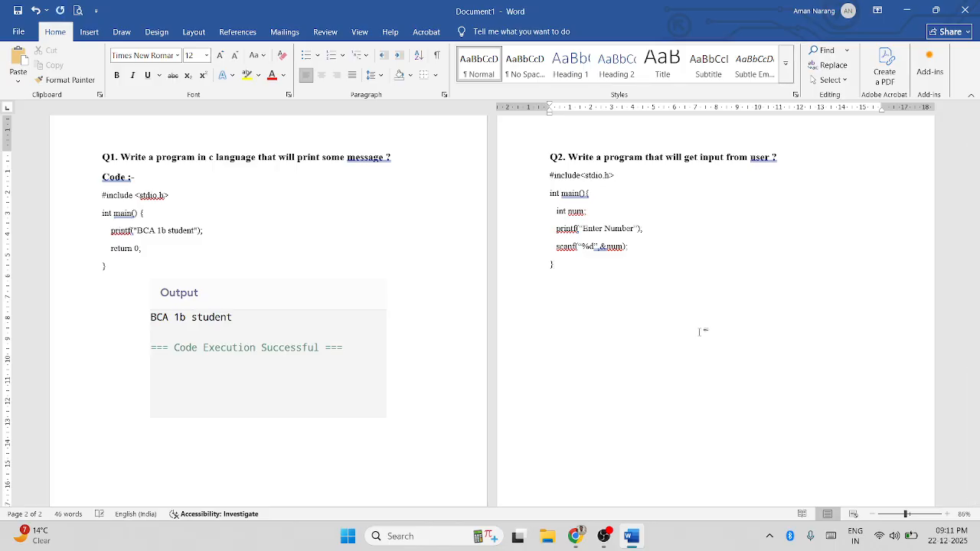
{"action": "key", "text": "ctrl+v"}
{"action": "scroll", "coordinate": [735, 314], "scroll_direction": "down", "scroll_amount": 3}
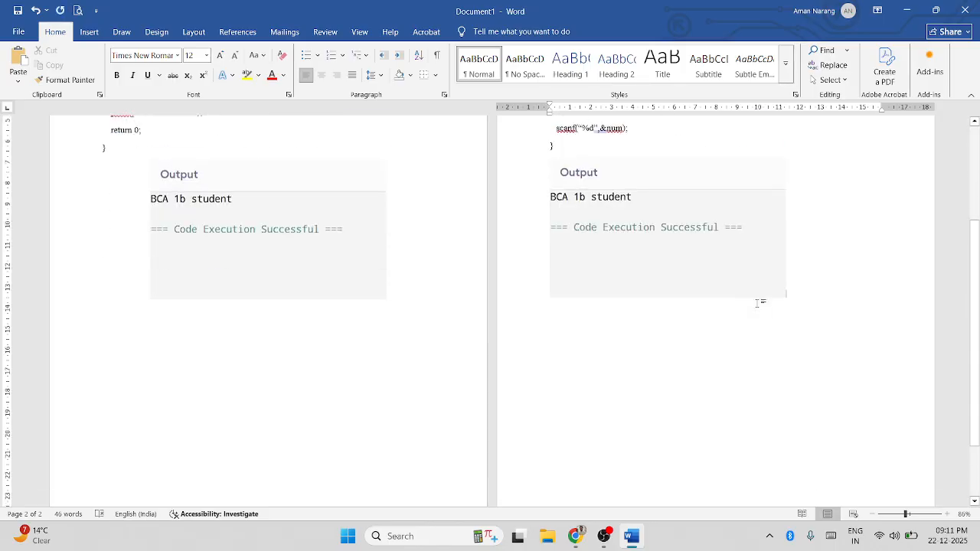
{"action": "left_click", "coordinate": [696, 238]}
{"action": "scroll", "coordinate": [696, 238], "scroll_direction": "up", "scroll_amount": 3}
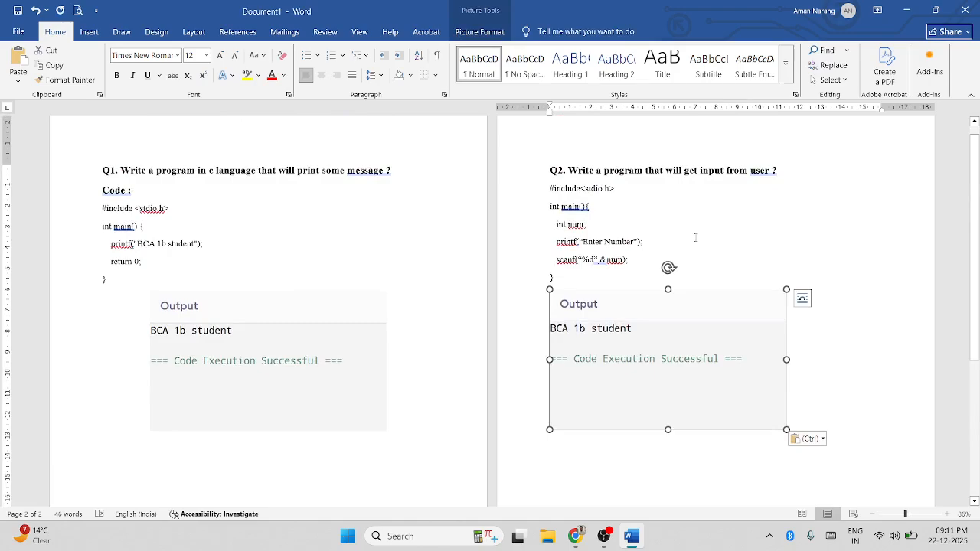
{"action": "key", "text": "ctrl+e"}
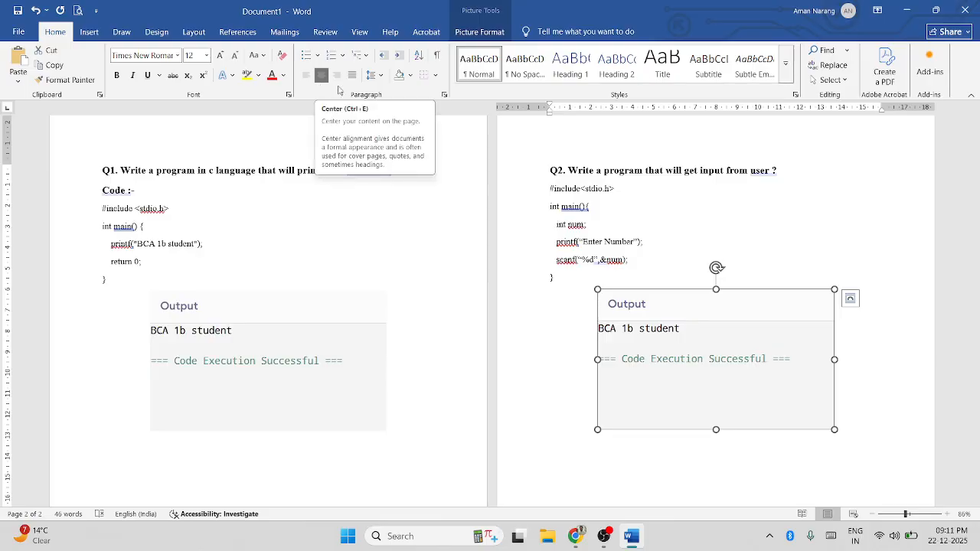
{"action": "left_click", "coordinate": [644, 251]}
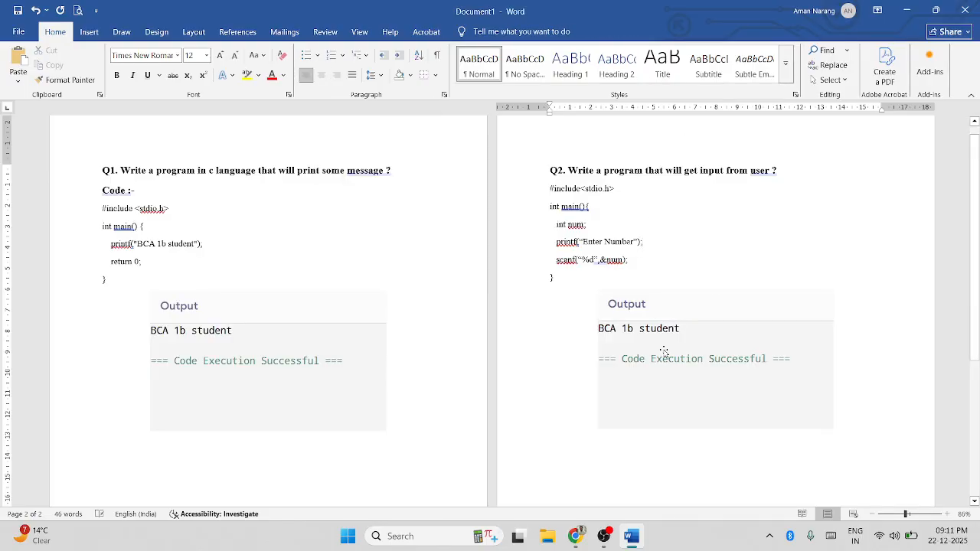
Zoom out to 46% to review both question pages together and place the cursor below Q2's output screenshot.
{"action": "scroll", "coordinate": [663, 354], "scroll_direction": "down", "scroll_amount": 2}
{"action": "scroll", "coordinate": [665, 350], "scroll_direction": "down", "scroll_amount": 4, "text": "ctrl"}
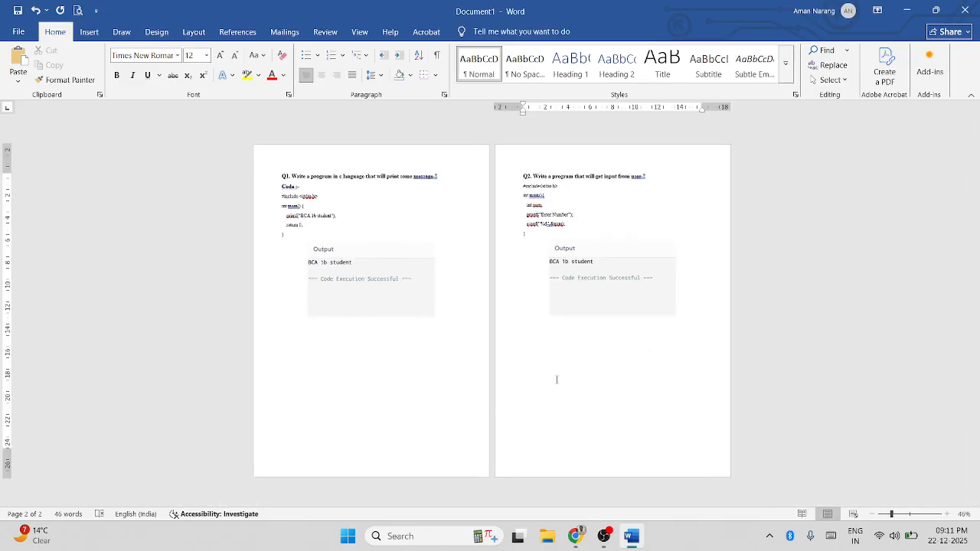
{"action": "left_click", "coordinate": [575, 354]}
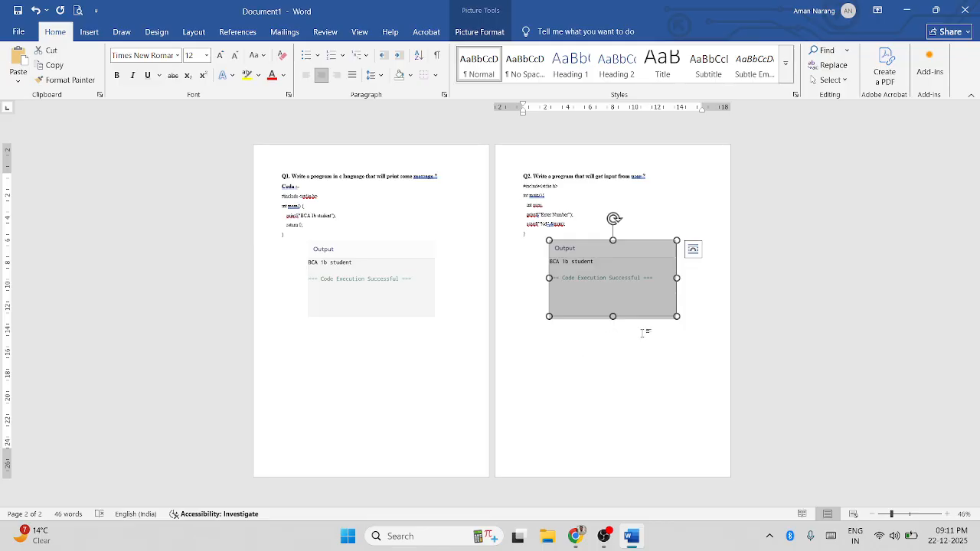
{"action": "left_click", "coordinate": [715, 330]}
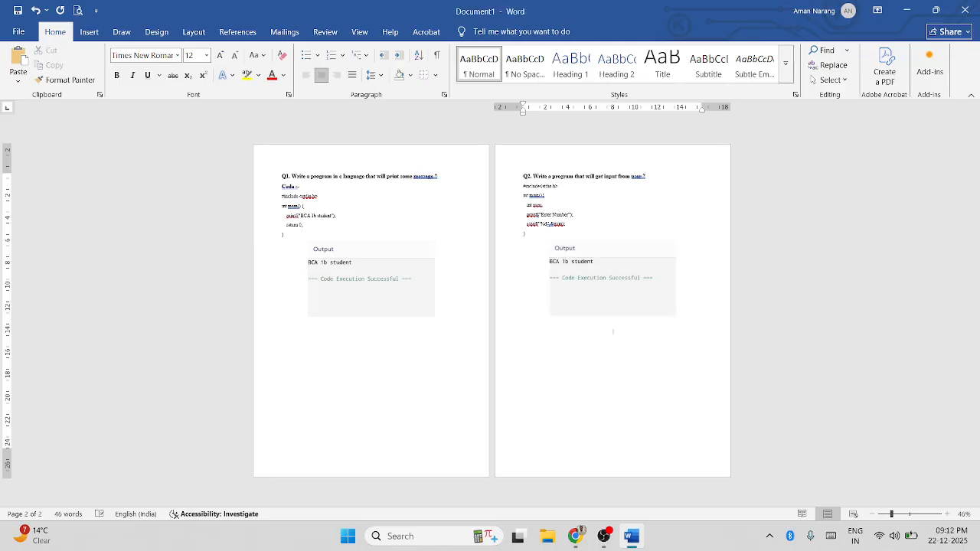